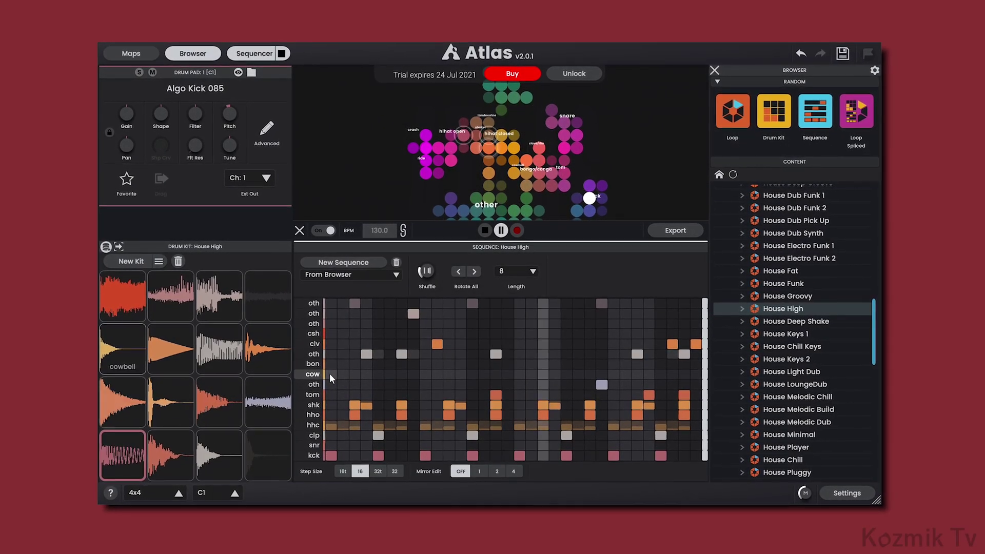
- Add cowbell hits on steps 1, 4 and 7 and raise the closed hi-hat velocities
left_click(331, 374)
left_click(366, 375)
left_click(402, 374)
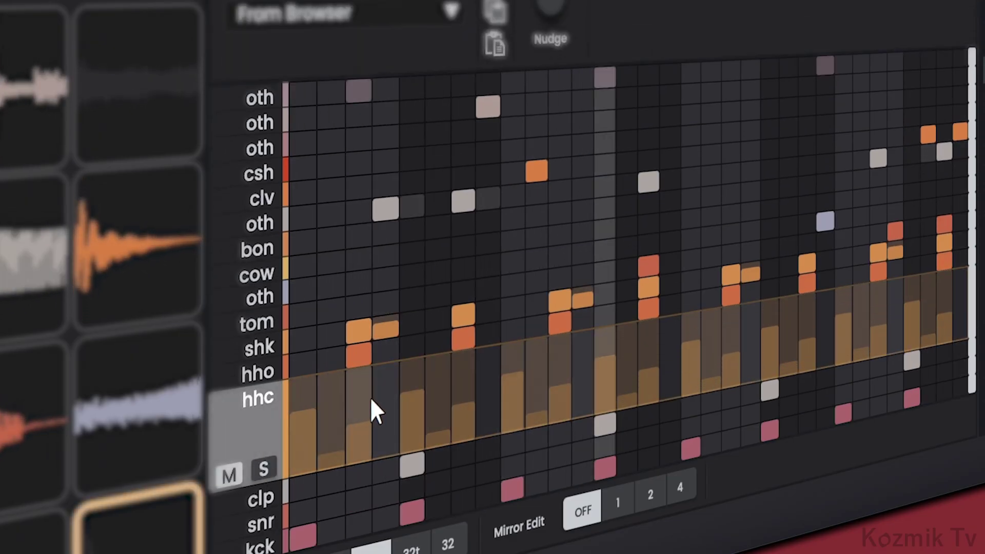
mouse_move(371, 398)
left_mouse_down()
mouse_move(421, 368)
mouse_move(480, 405)
mouse_move(498, 349)
left_mouse_up()
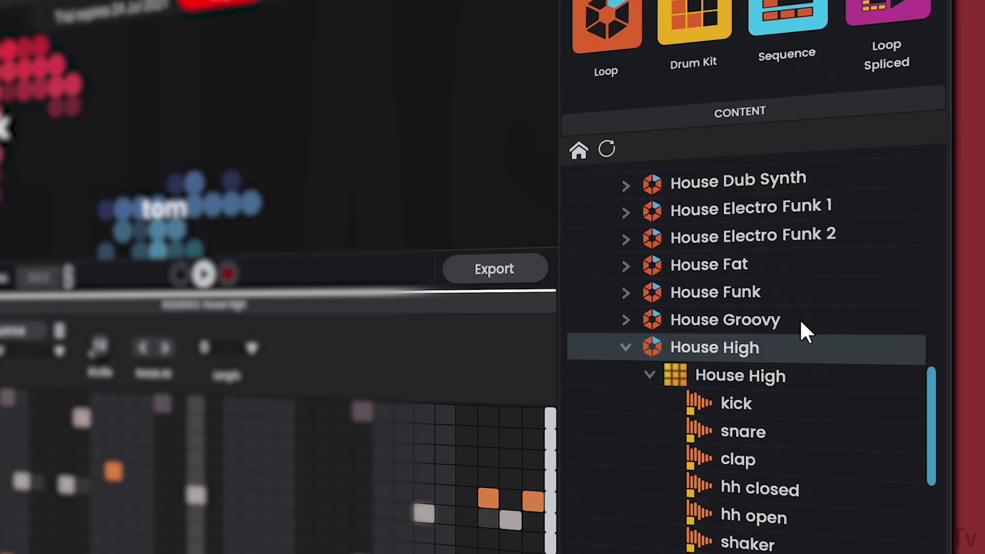
- Enable Normalize and Lead in + Loop in the Export audio settings
scroll(801, 330, "down", 7)
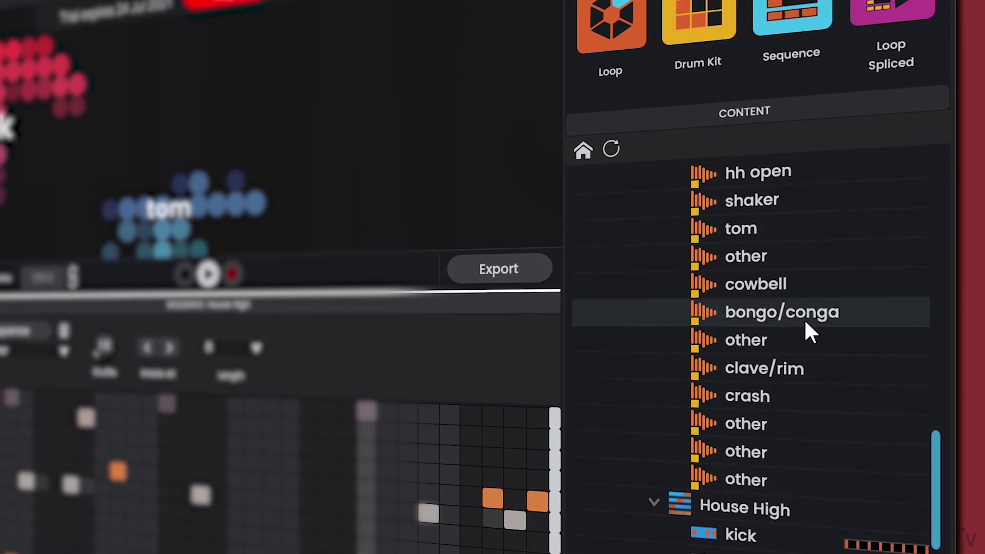
scroll(807, 326, "down", 5)
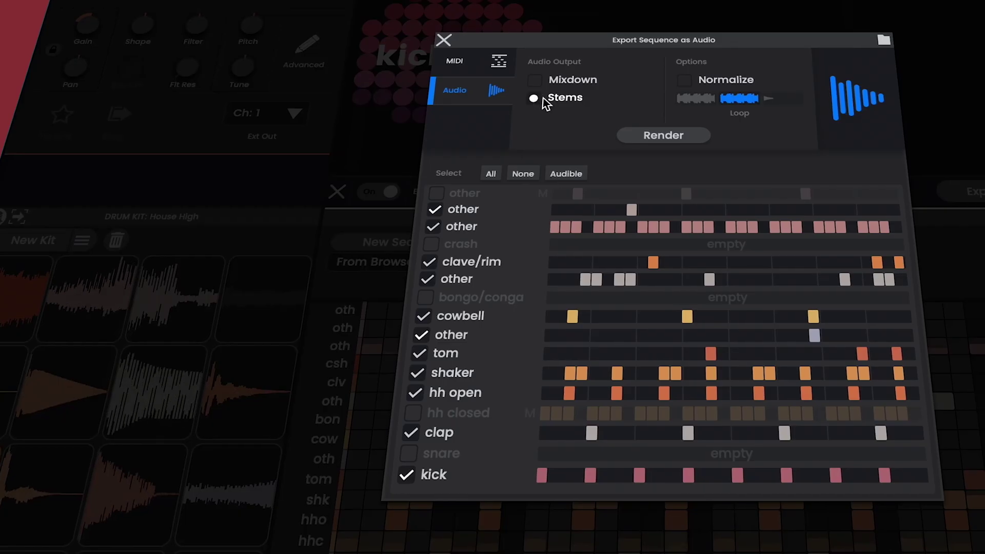
left_click(684, 80)
left_click(702, 99)
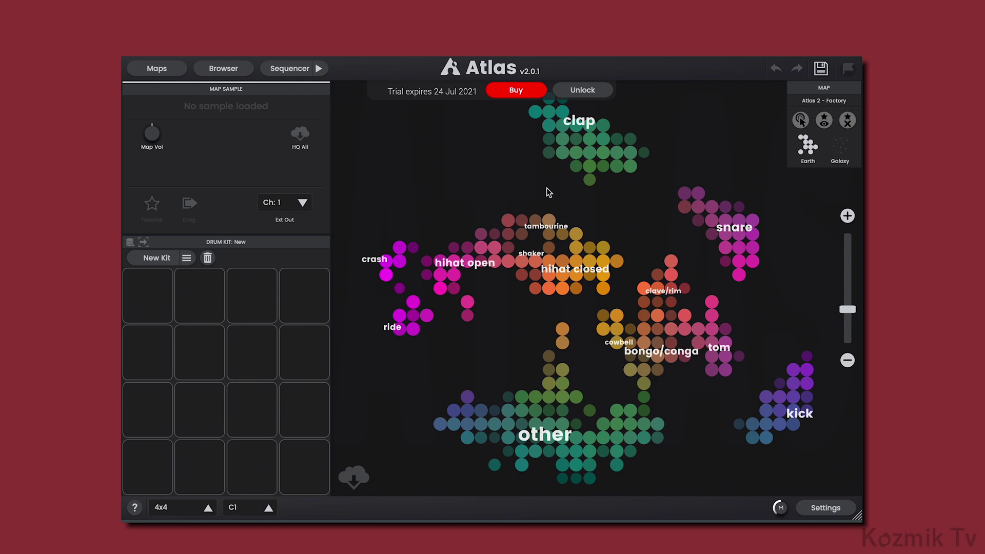
- Audition clap samples on the map and fill the new kit's 16 pads with map samples
left_click(604, 153)
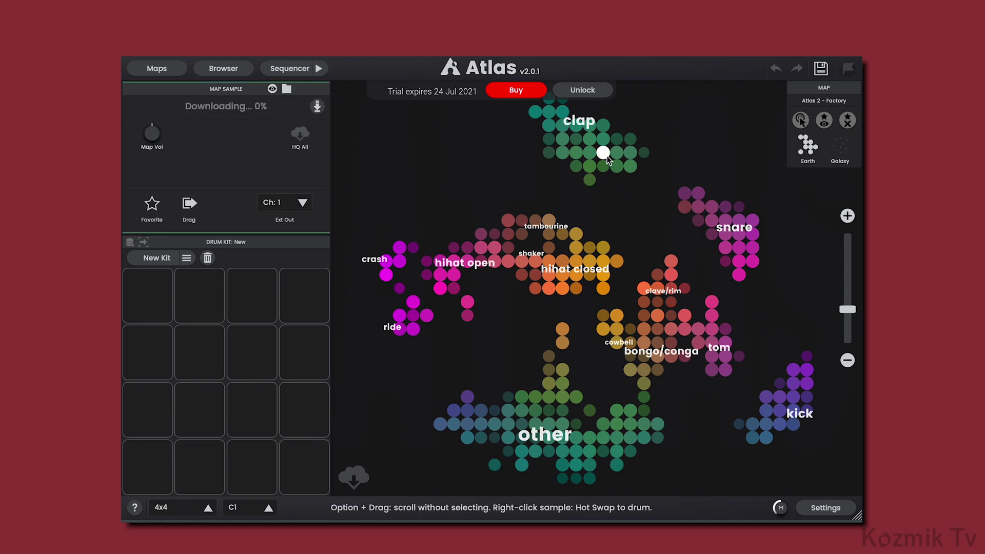
left_click(617, 154)
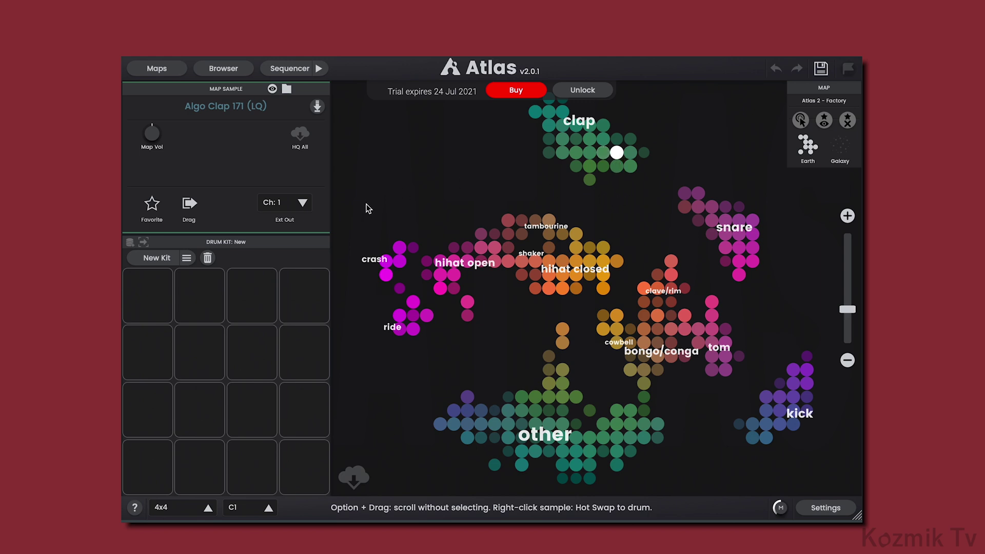
left_click(169, 261)
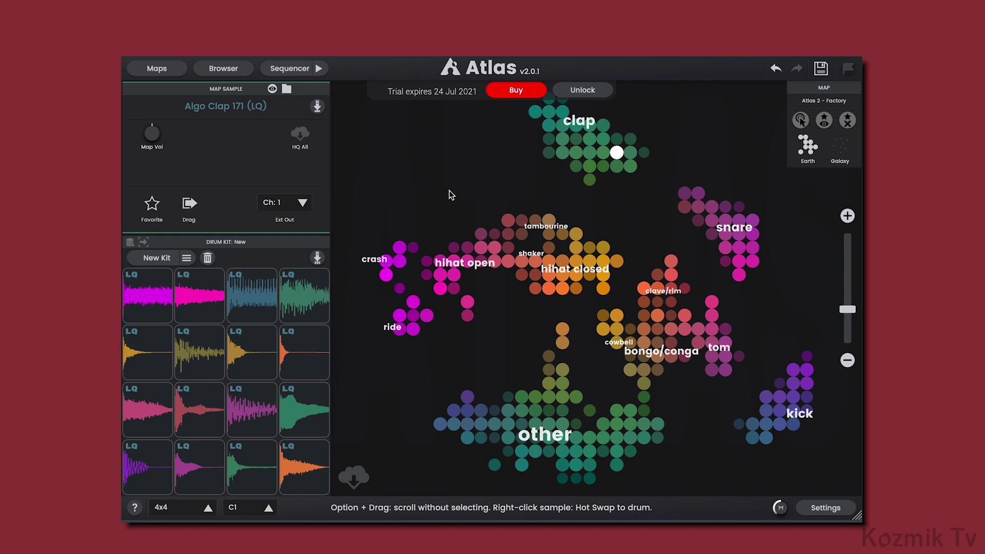
- Load Algo Clap 127 from the map and download all map samples in high quality
left_click(549, 125)
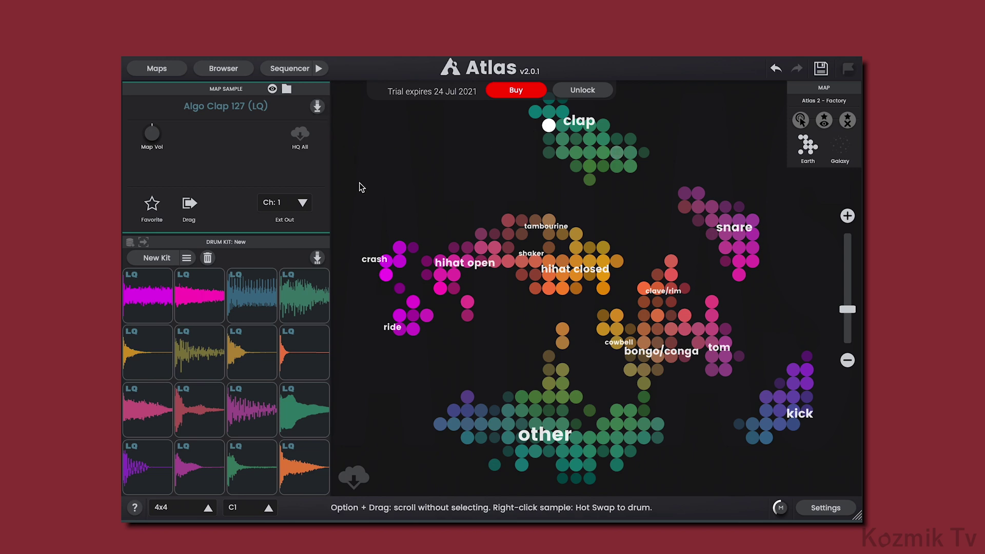
left_click(360, 483)
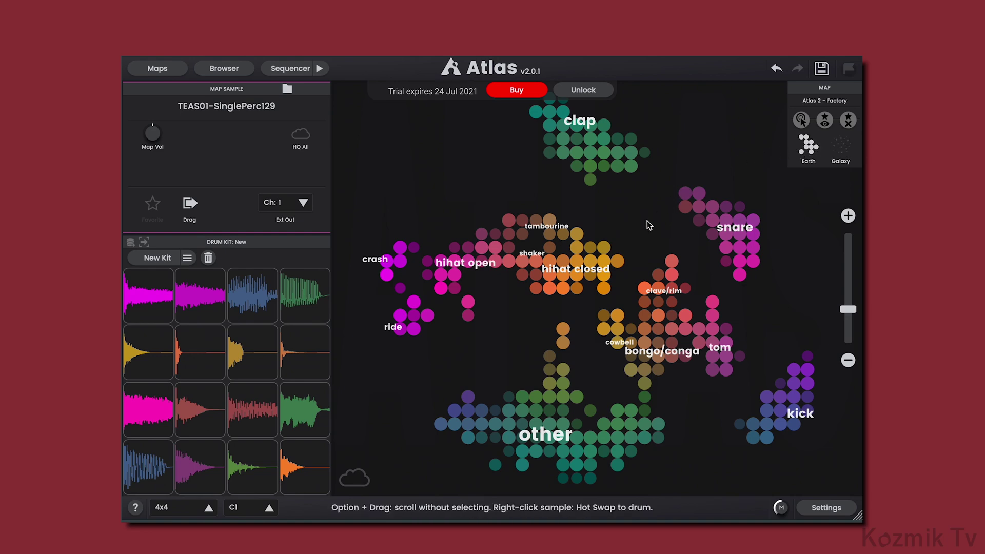
- Zoom the sample map in and out and switch it to Galaxy view
scroll(649, 225, "up", 6)
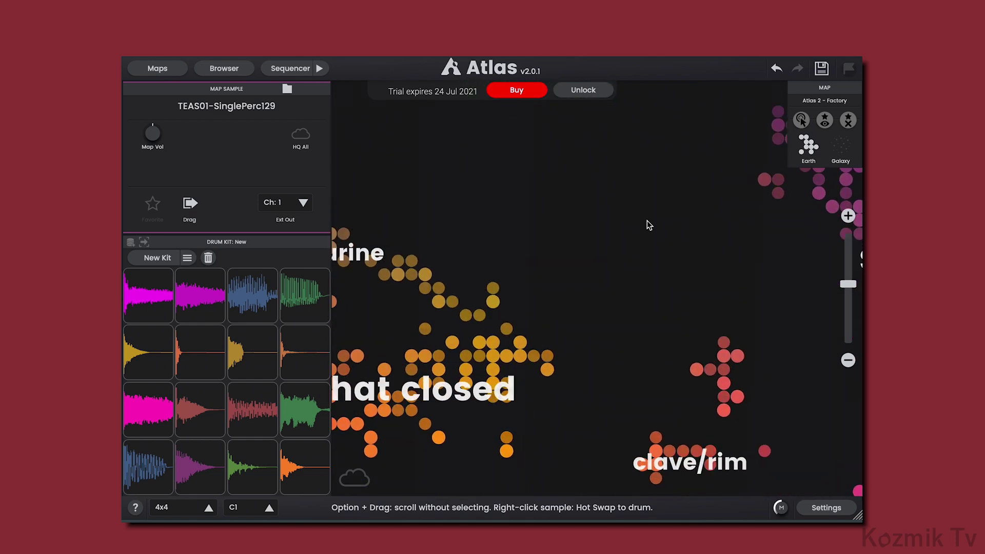
scroll(648, 222, "down", 4)
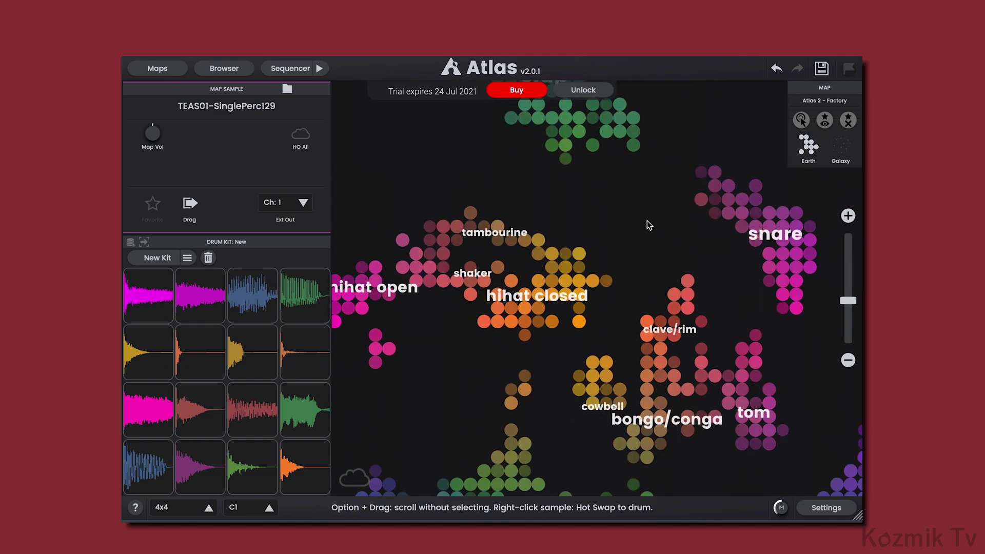
scroll(647, 224, "down", 3)
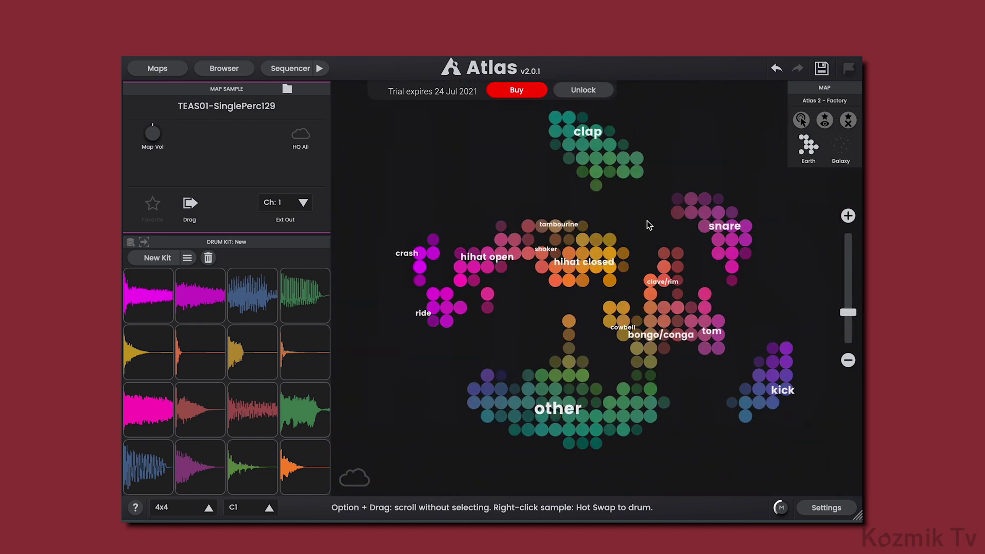
left_click(841, 147)
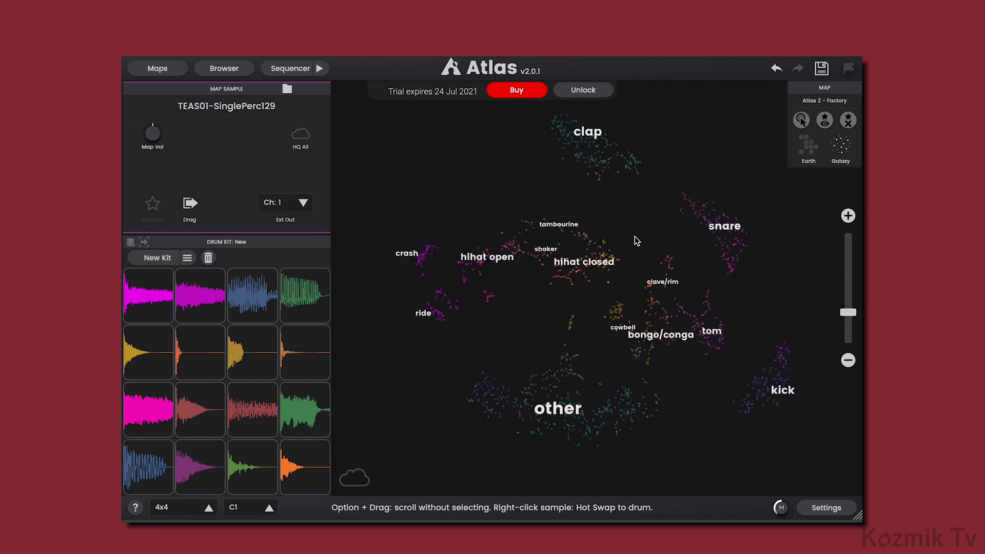
scroll(635, 237, "up", 6)
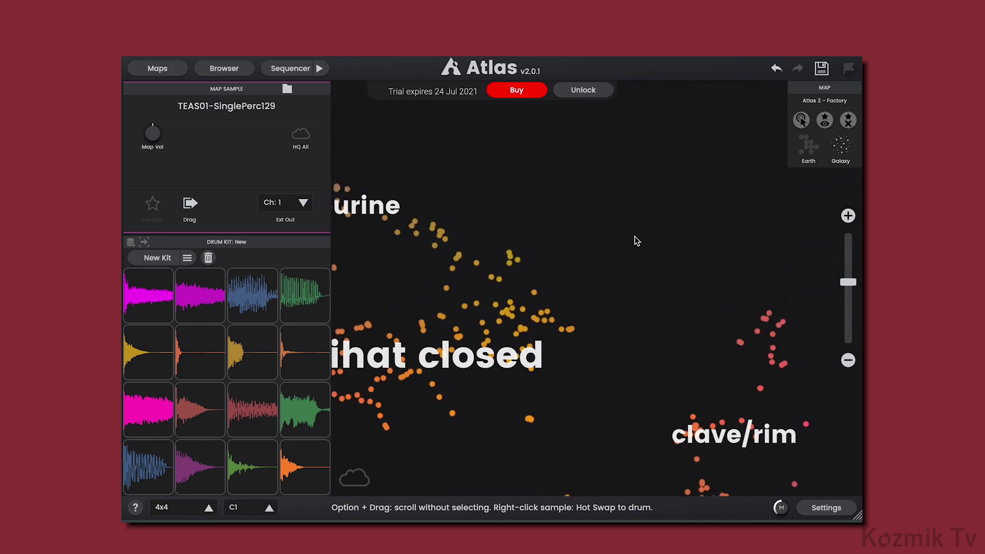
scroll(636, 237, "down", 6)
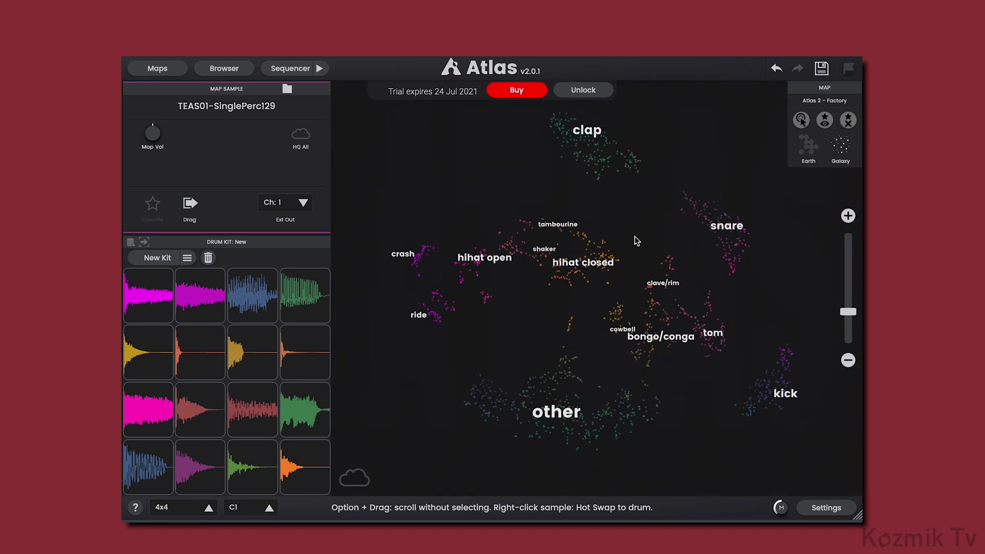
- Turn on hover playback and audition map clusters, loading Algo Rim 027
left_click(800, 125)
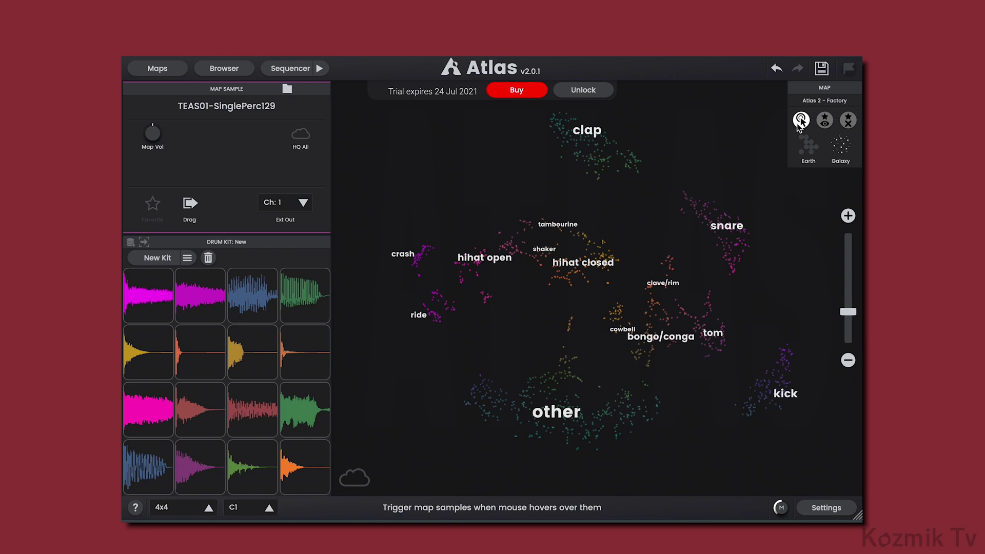
mouse_move(580, 145)
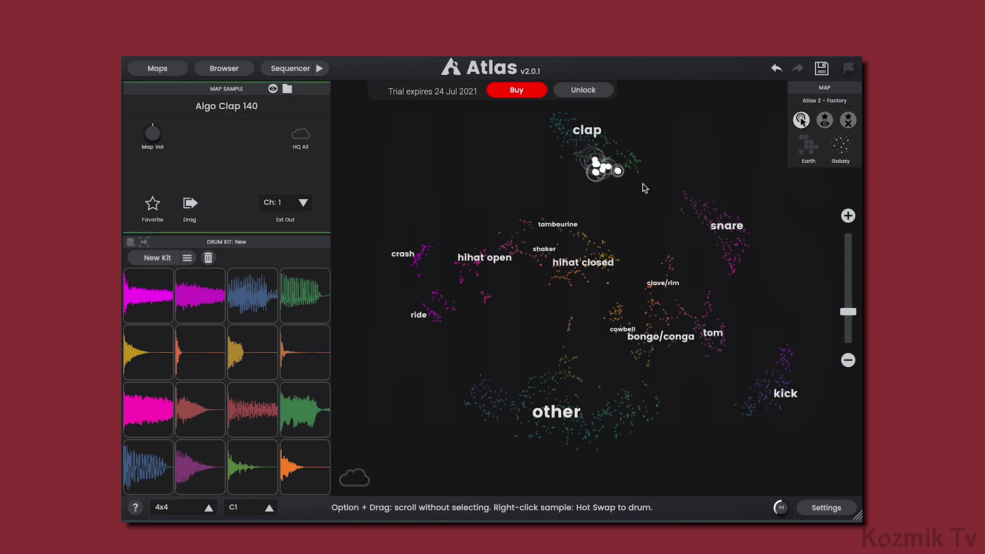
mouse_move(667, 261)
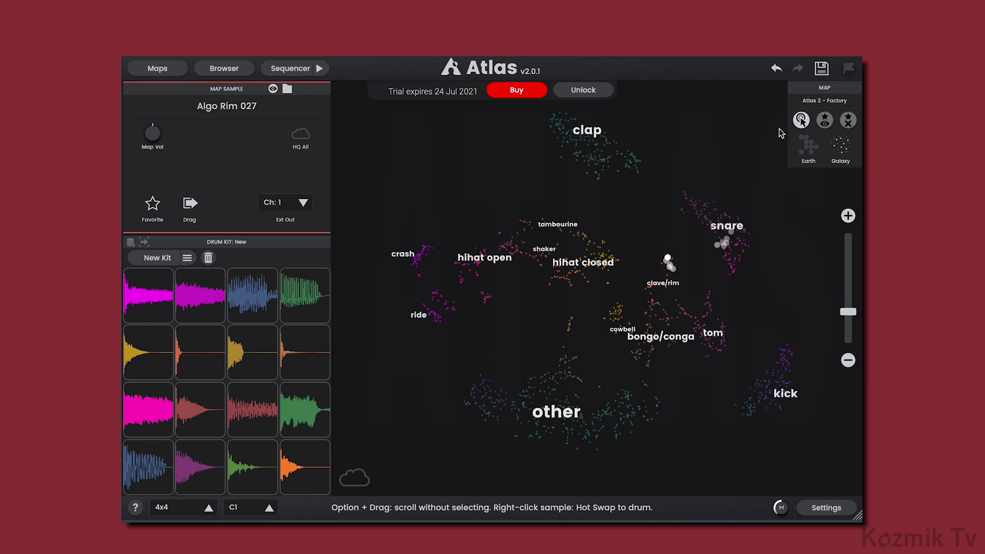
- Toggle the favorites filter and cancel the favorites reset, keeping this map's favorites
left_click(824, 123)
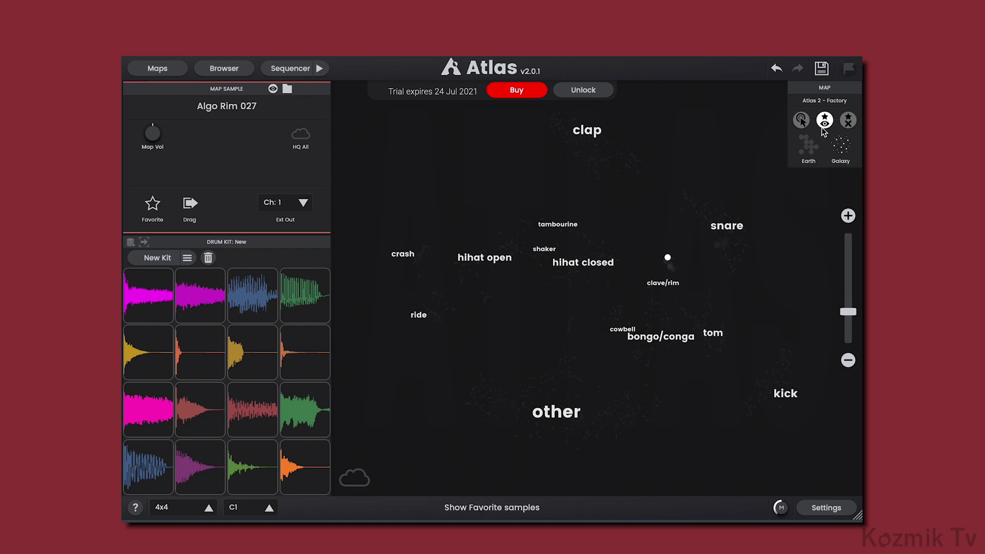
left_click(848, 121)
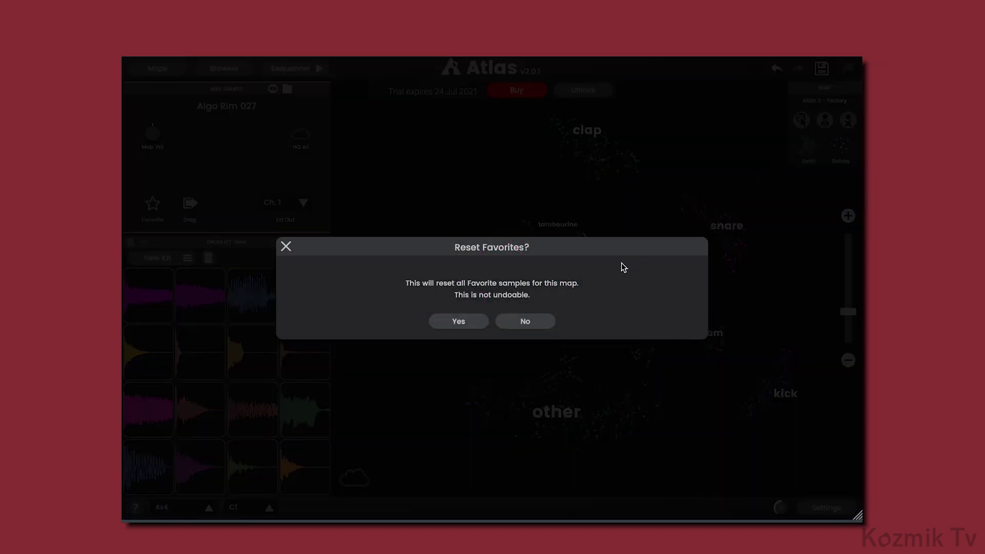
left_click(542, 321)
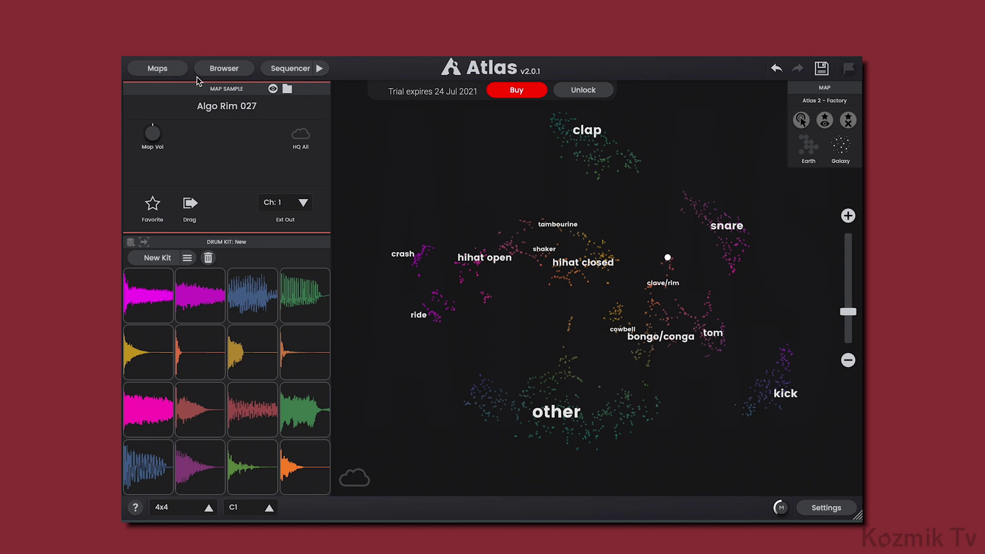
- Switch to the custom SM map, set Map Vol to 4.36, then return to the Maps page
left_click(180, 72)
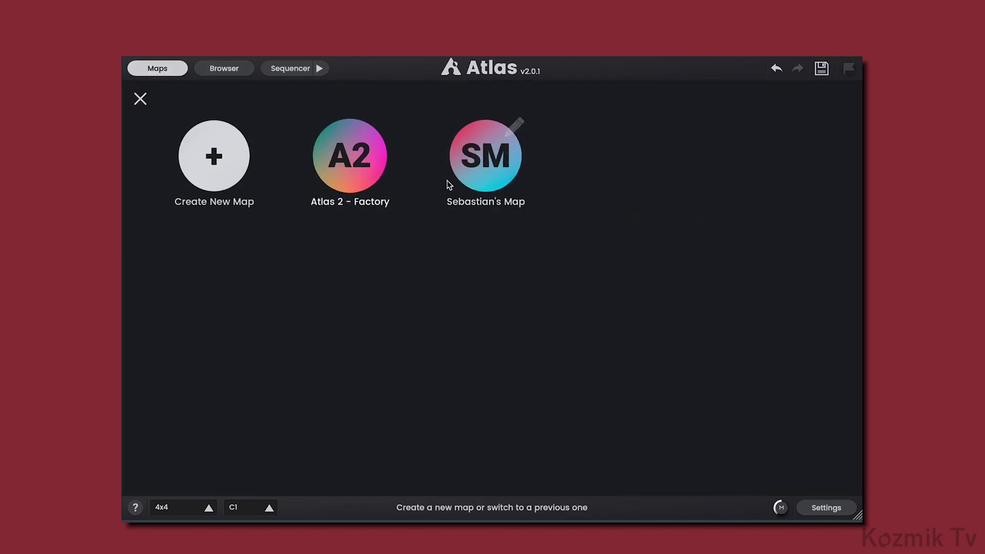
left_click(487, 183)
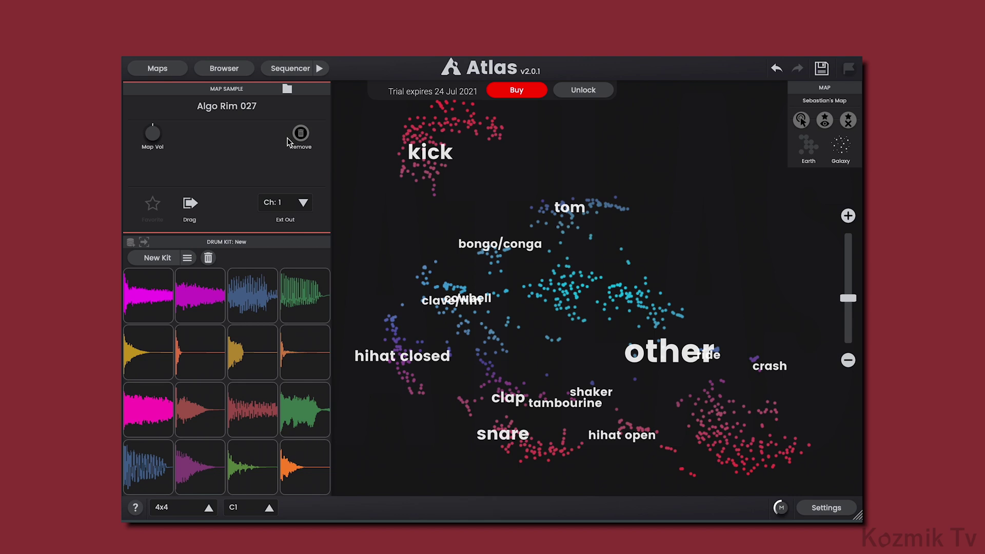
mouse_move(156, 136)
left_click_drag(158, 133, 150, 113)
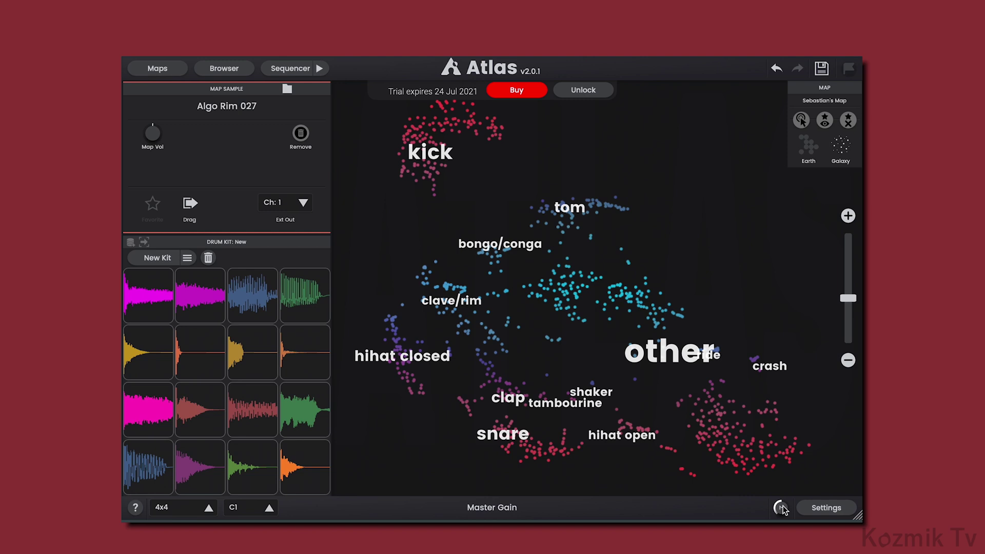
left_click(157, 68)
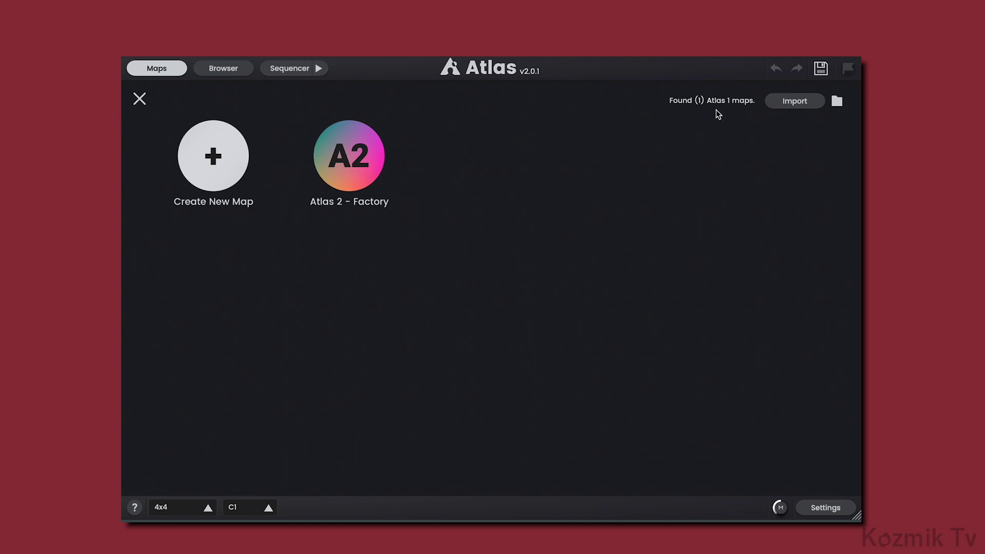
- Import the found Atlas 1 map and close the conversion report
left_click(803, 104)
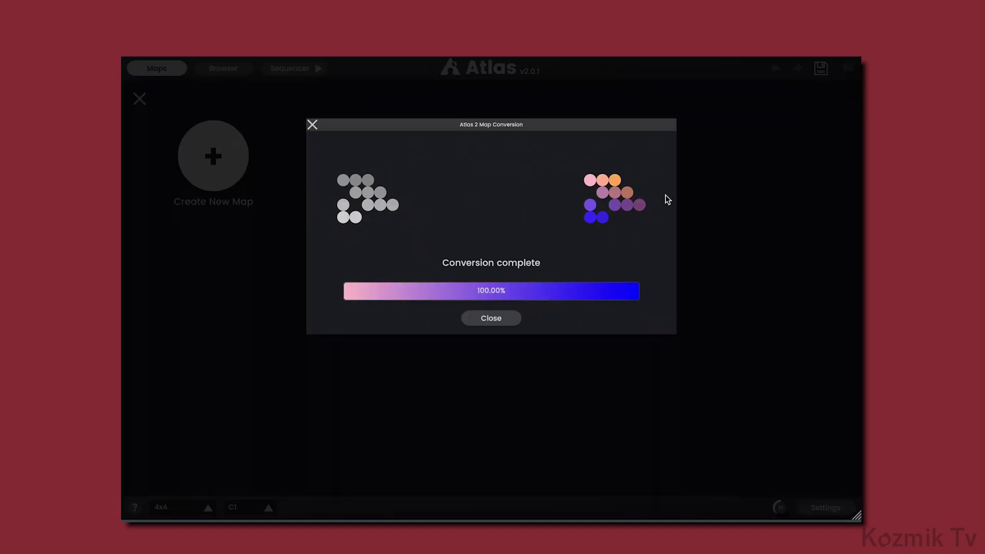
left_click(507, 317)
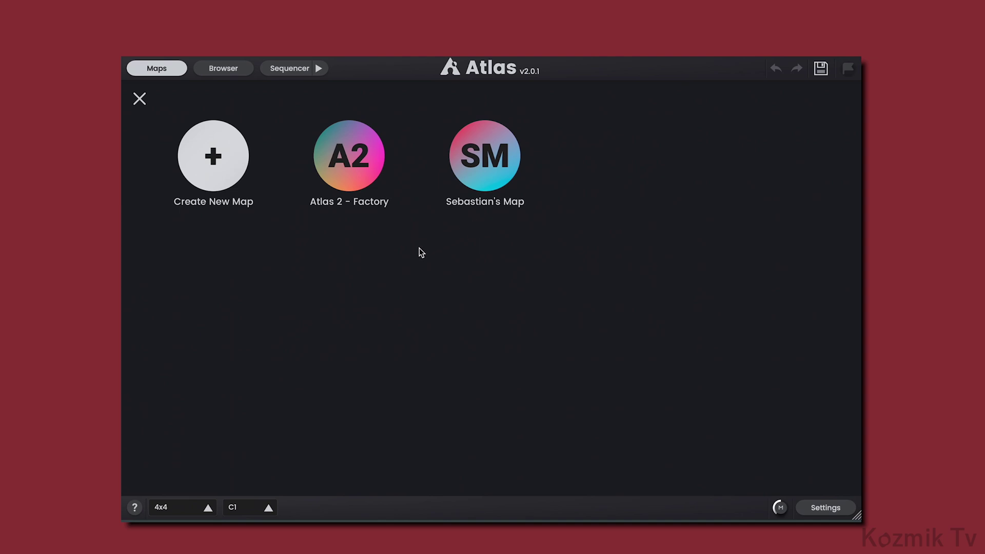
left_click(234, 165)
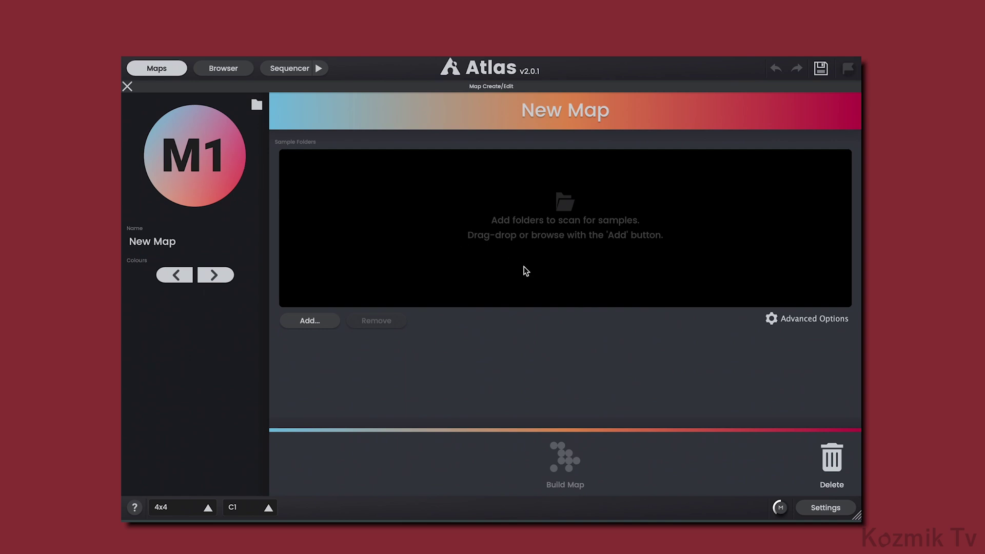
left_click(782, 324)
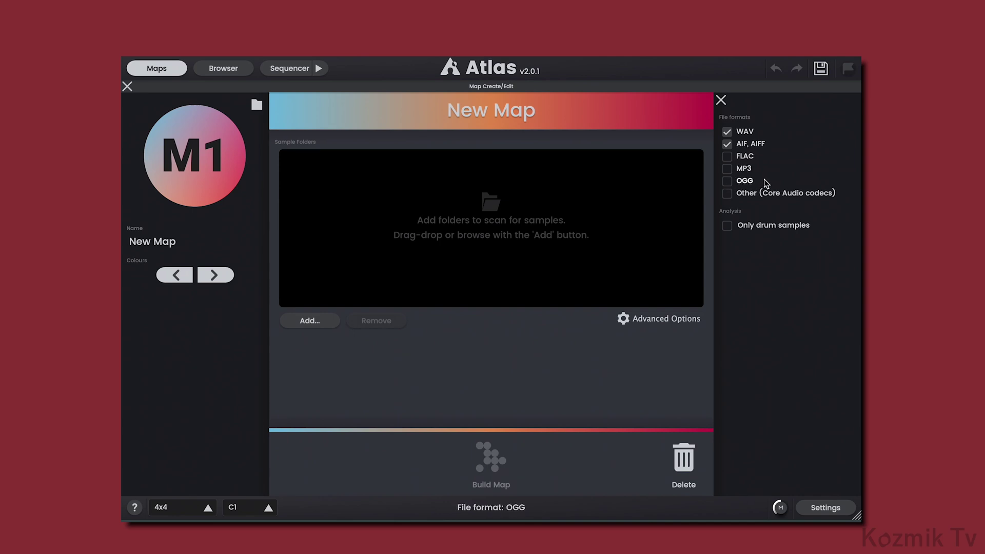
left_click(728, 195)
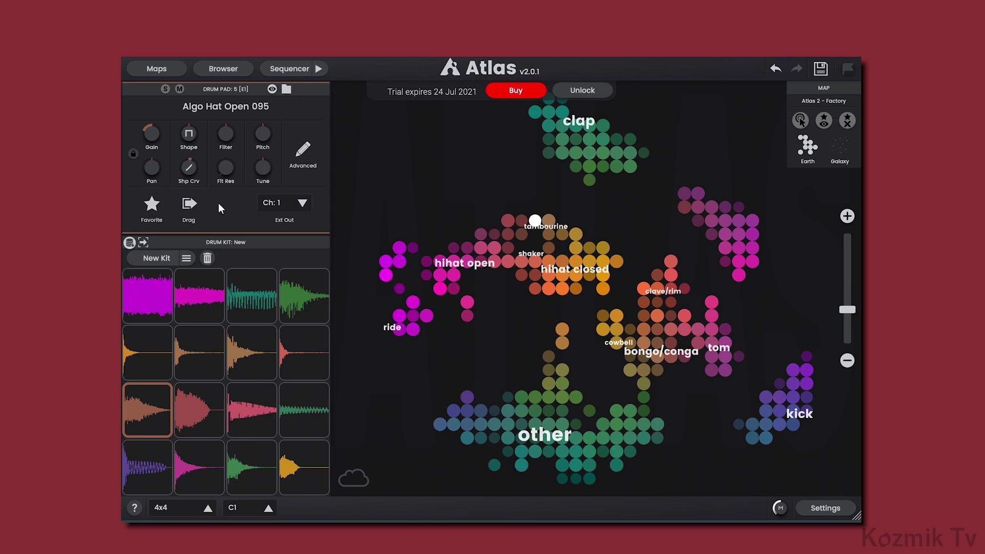
- Filter the Factory map to favorites, then reset all its favorite samples, confirming with Yes
mouse_move(197, 175)
mouse_move(264, 176)
left_click(824, 122)
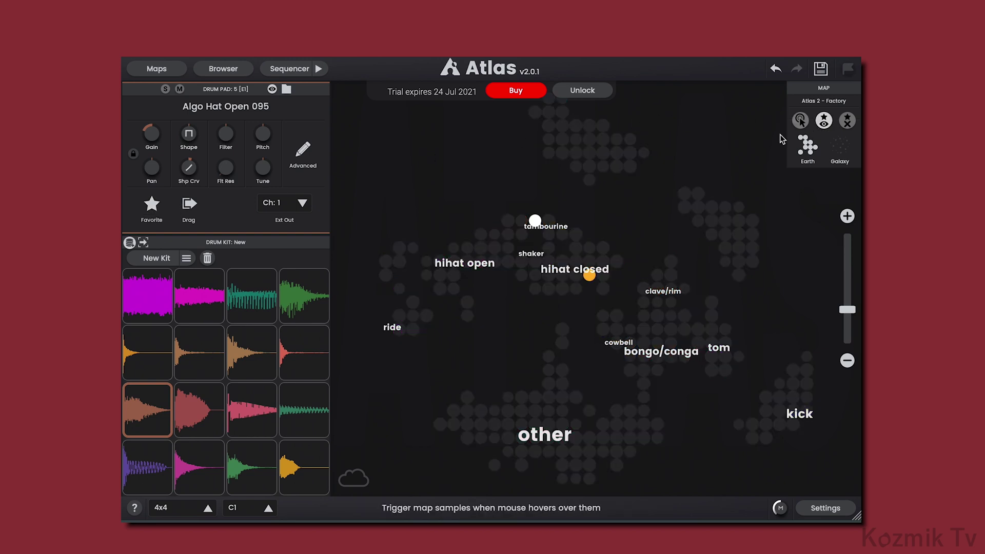
scroll(638, 255, "up", 2)
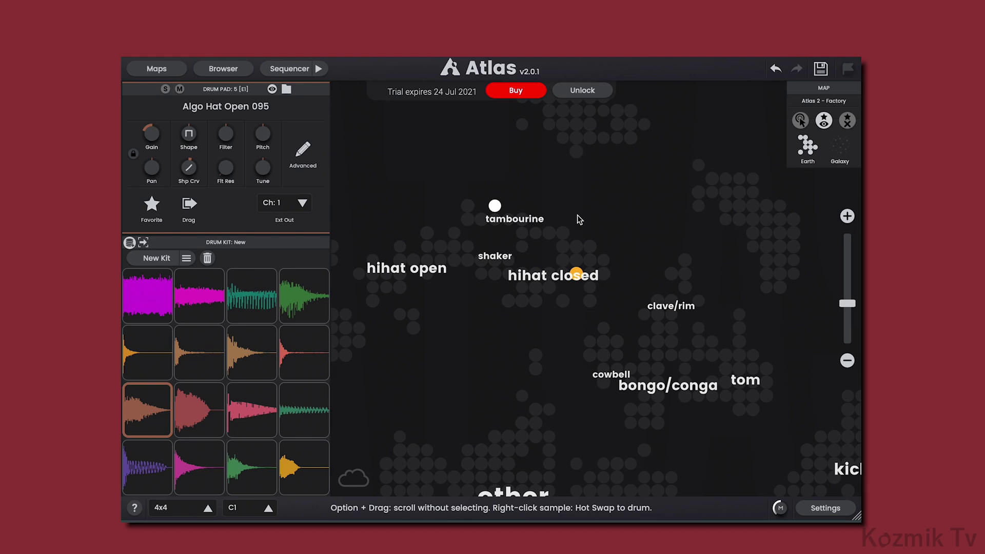
scroll(578, 215, "up", 2)
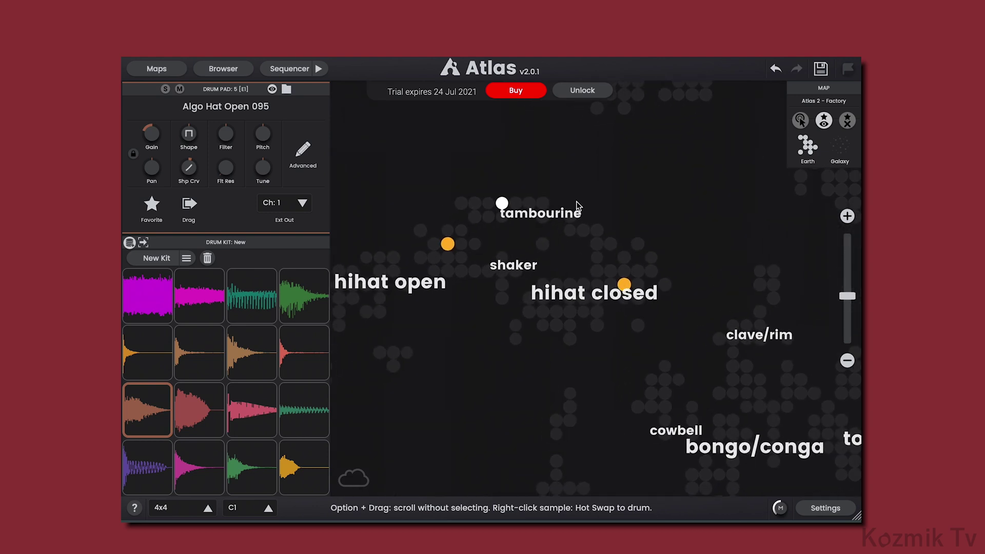
left_click(847, 122)
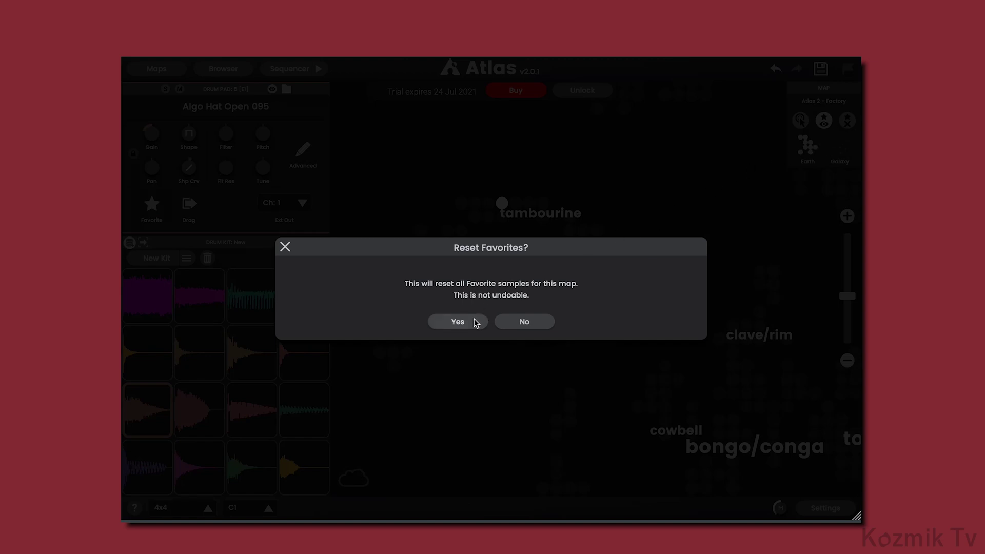
left_click(474, 322)
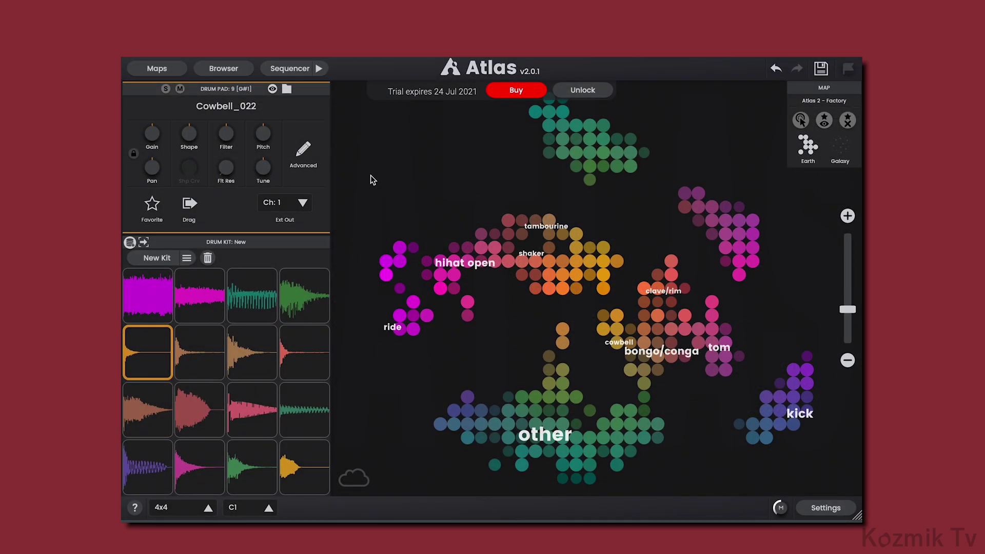
- In the cowbell's Advanced controls, try Velocity, Pitch variation and Pan Mirror, then reset them
left_click(311, 165)
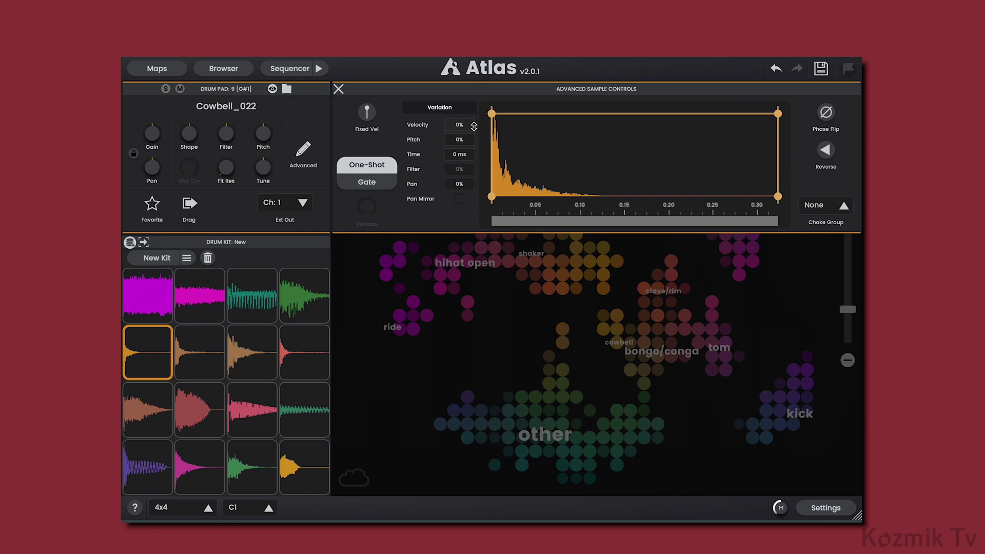
mouse_move(474, 126)
left_mouse_down()
mouse_move(473, 101)
mouse_move(475, 118)
left_mouse_up()
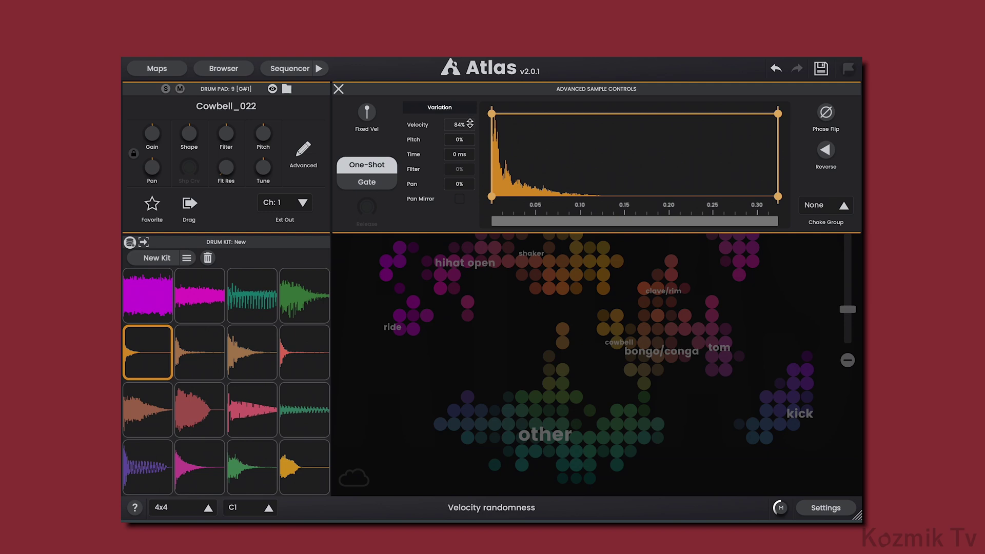
double_click(470, 123)
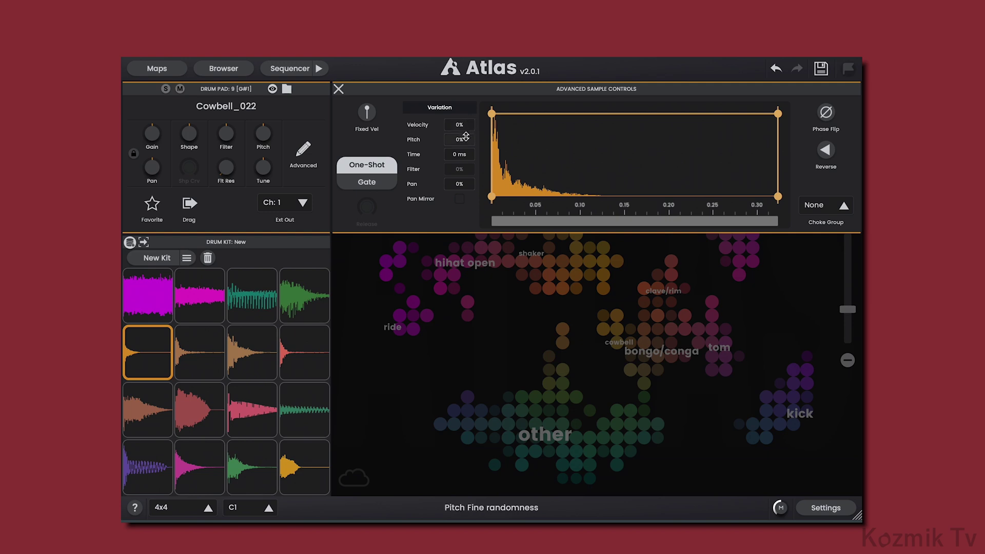
mouse_move(467, 140)
left_mouse_down()
mouse_move(469, 106)
mouse_move(477, 138)
left_mouse_up()
double_click(468, 139)
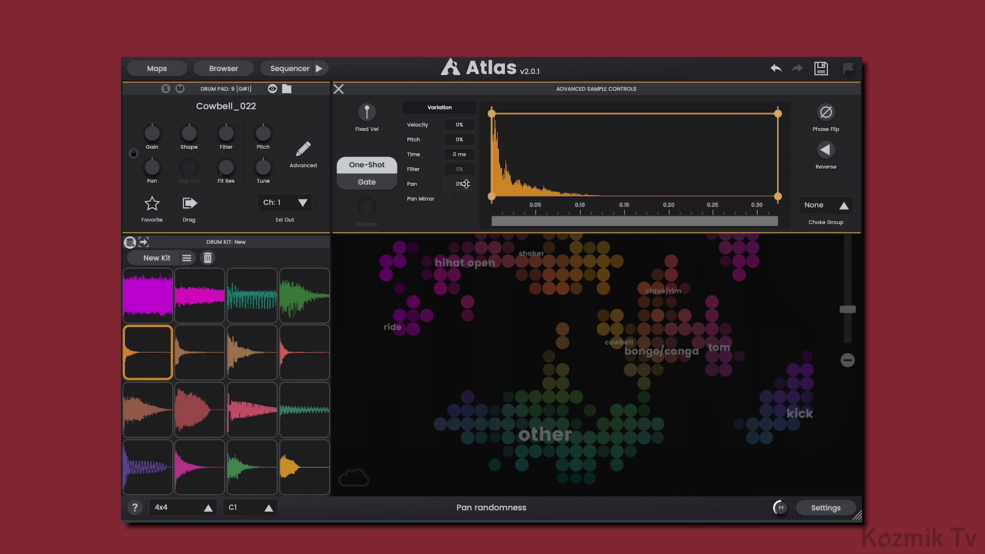
left_click(461, 200)
left_click(462, 201)
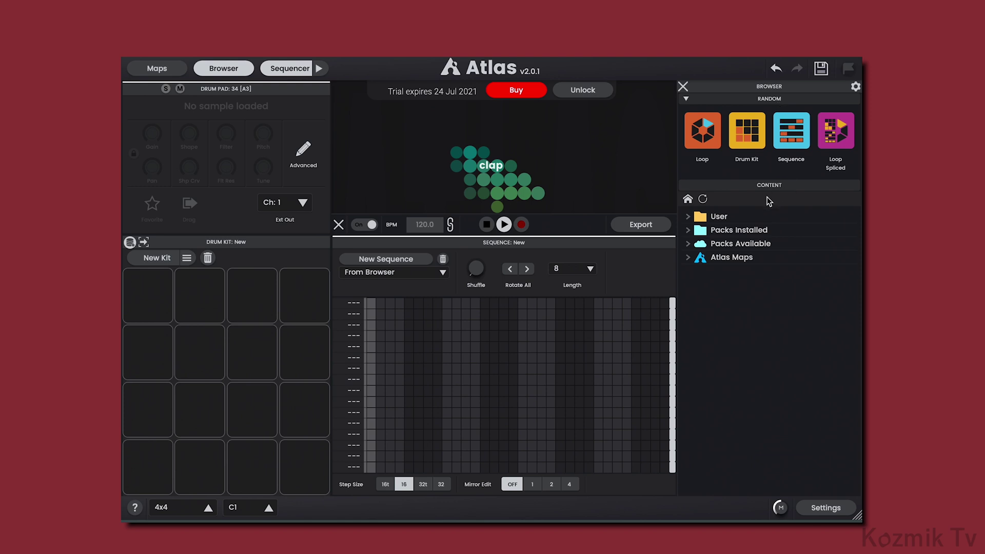
- Expand the Packs Installed, Packs Available and Atlas Maps folders in the Content list
left_click(689, 230)
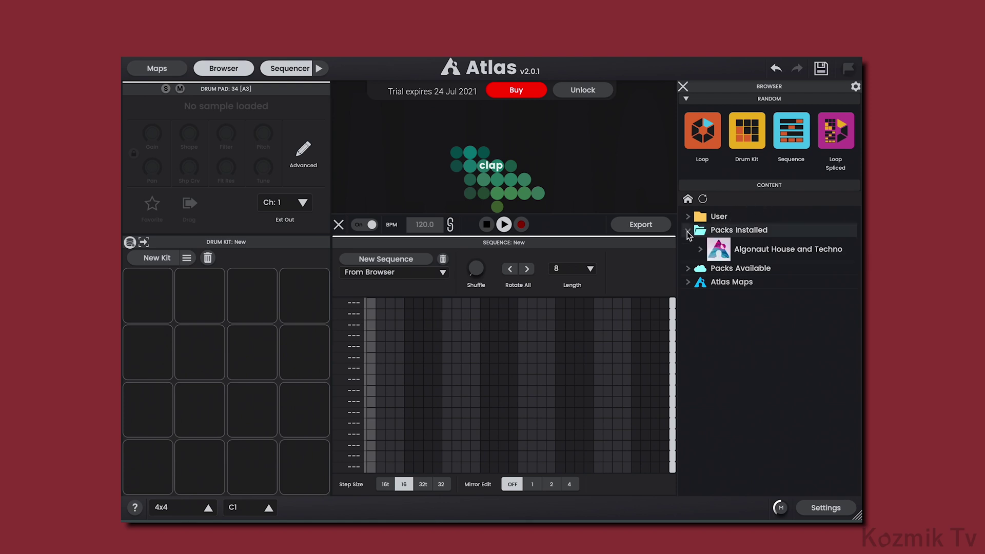
left_click(688, 269)
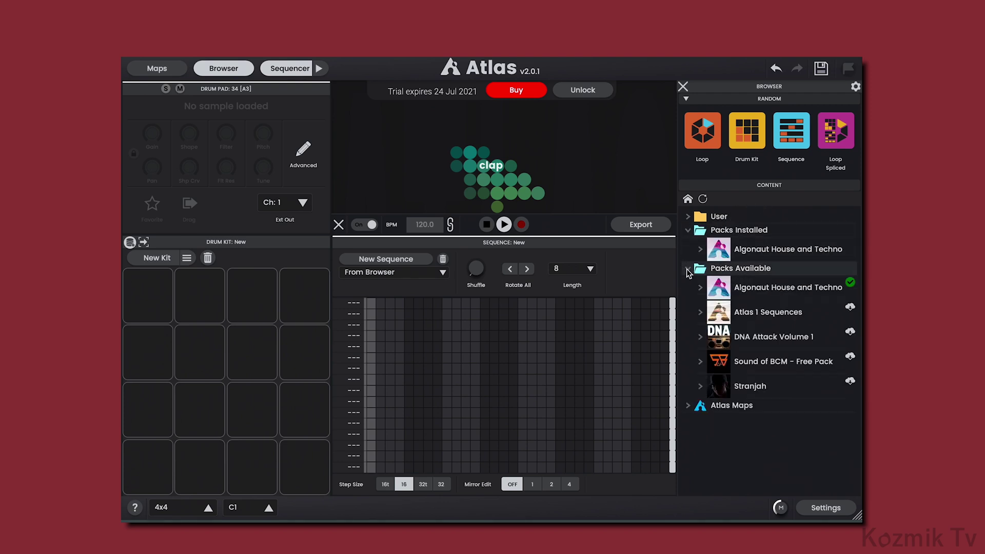
left_click(689, 407)
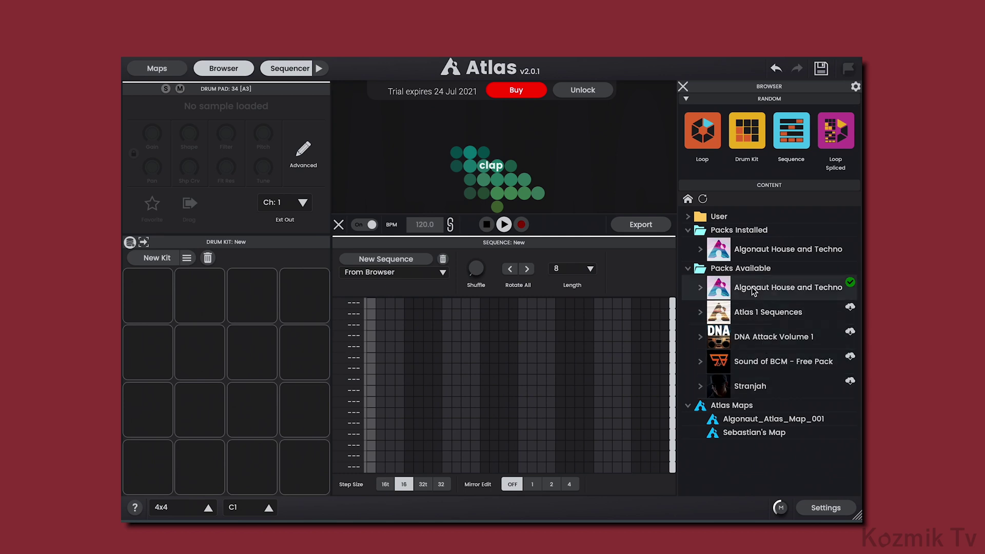
- Load Deep House Jive from Algonaut House and Techno, preview it, and expand its entry
left_click(701, 251)
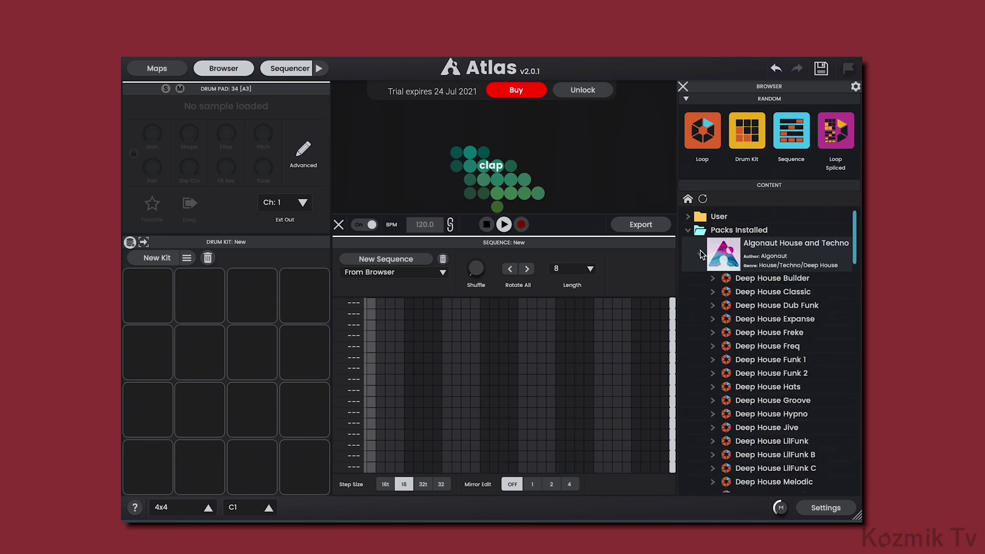
scroll(714, 287, "down", 1)
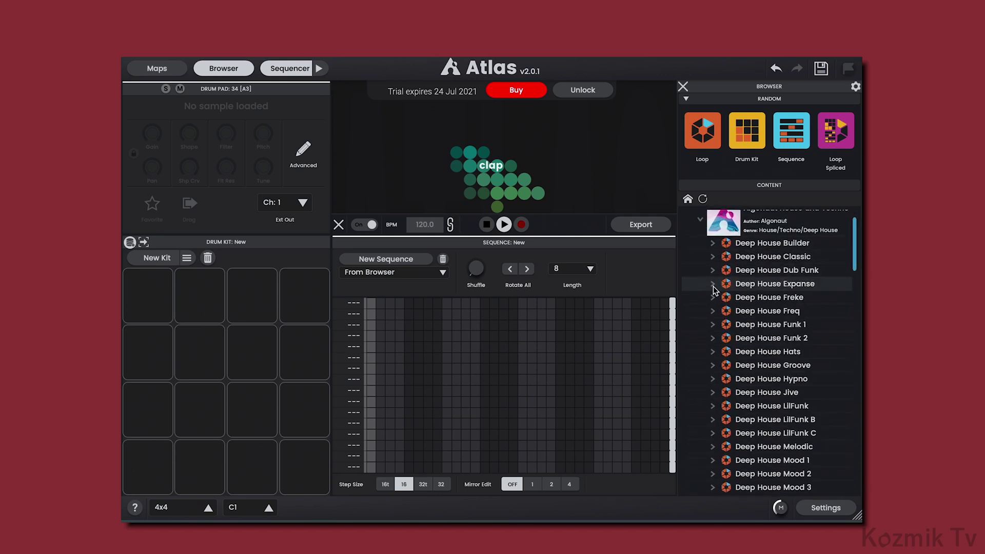
left_click(754, 390)
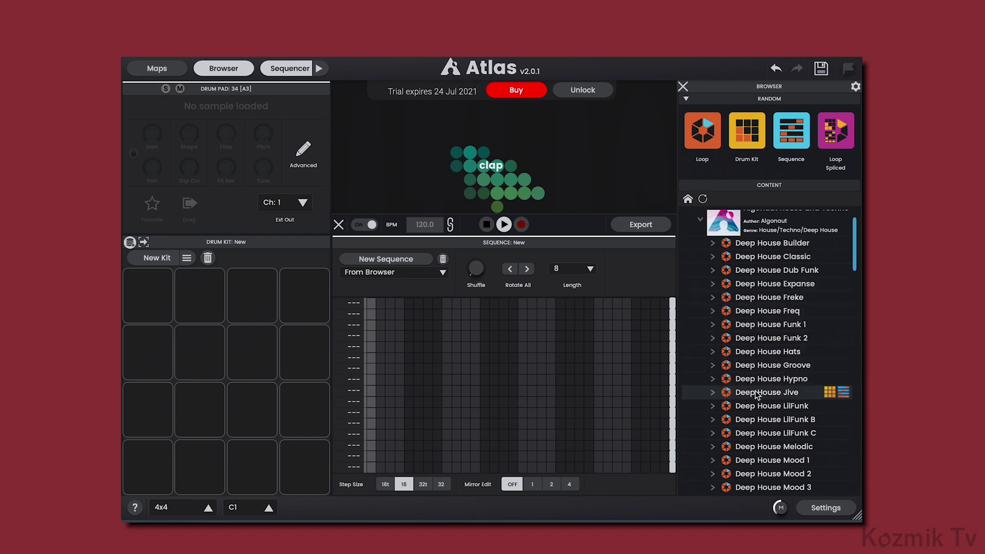
left_click(504, 224)
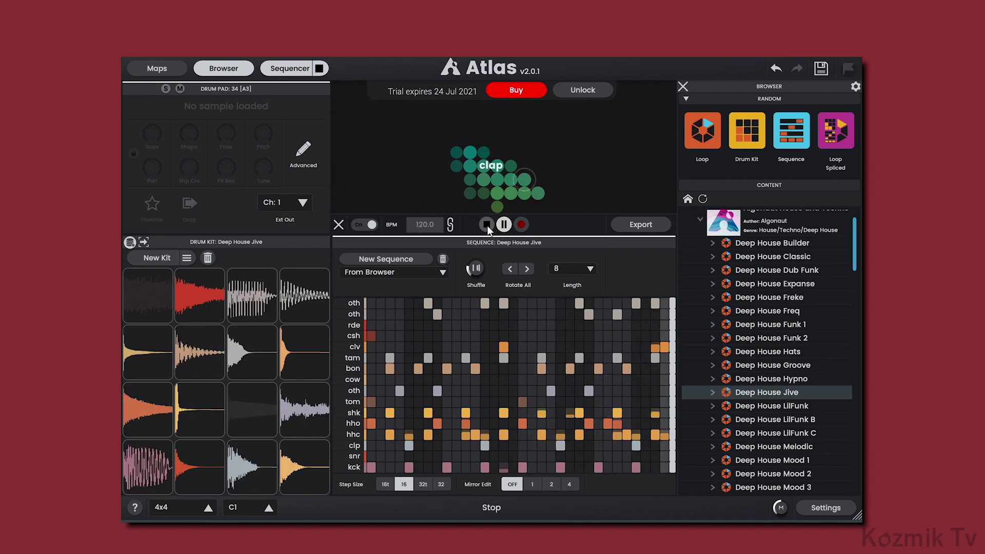
left_click(488, 226)
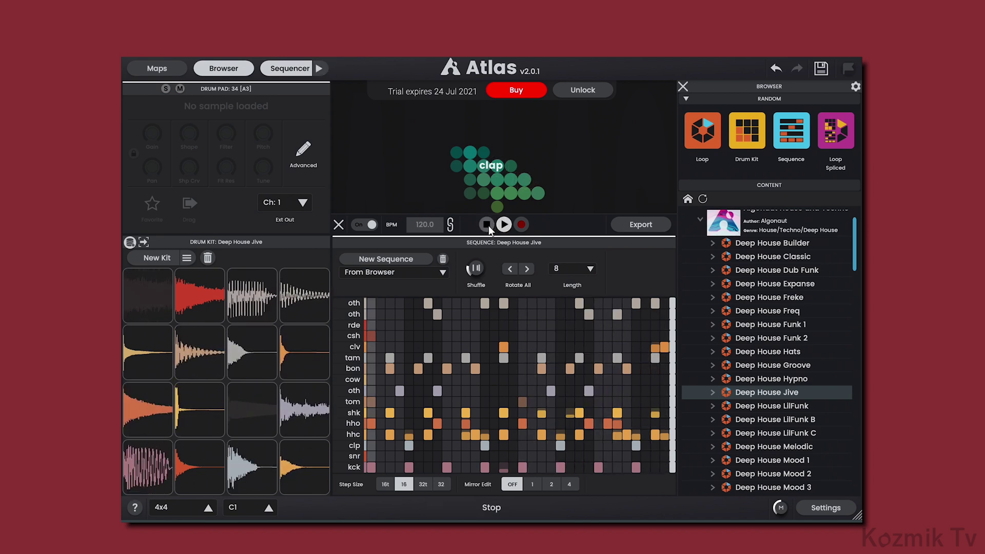
left_click(712, 392)
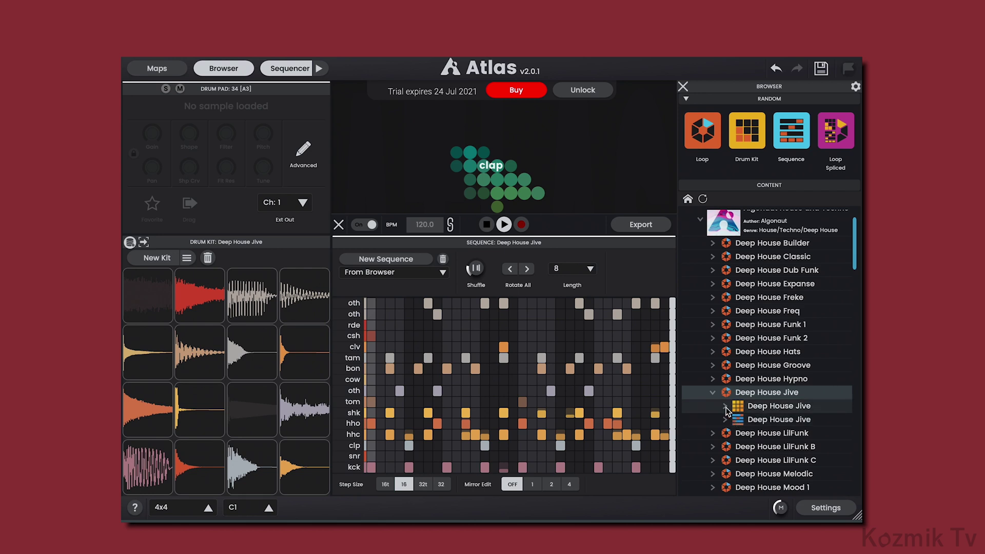
- Expand the Deep House Jive kit and sequence to list their samples and lanes
left_click(725, 406)
scroll(771, 421, "down", 5)
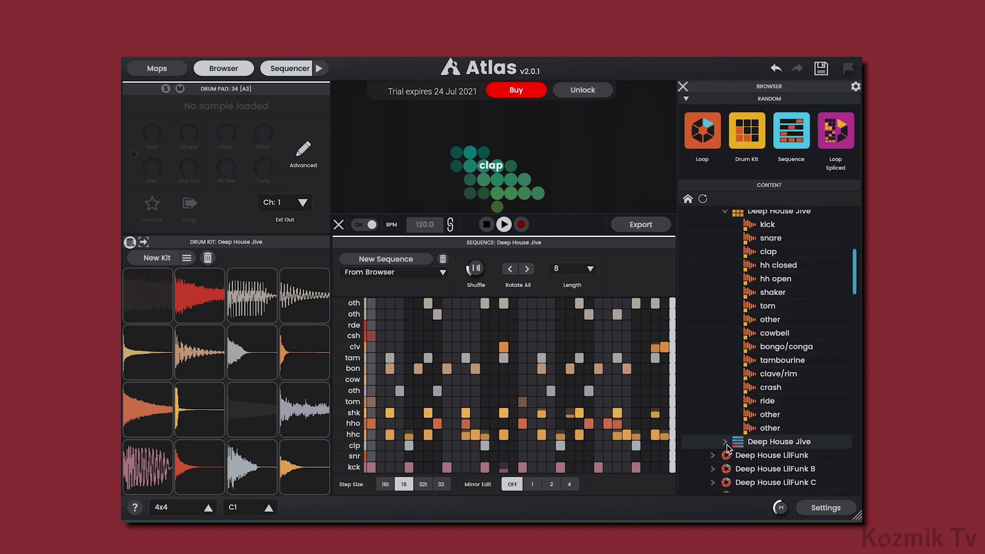
left_click(727, 444)
scroll(757, 445, "down", 5)
scroll(758, 443, "down", 1)
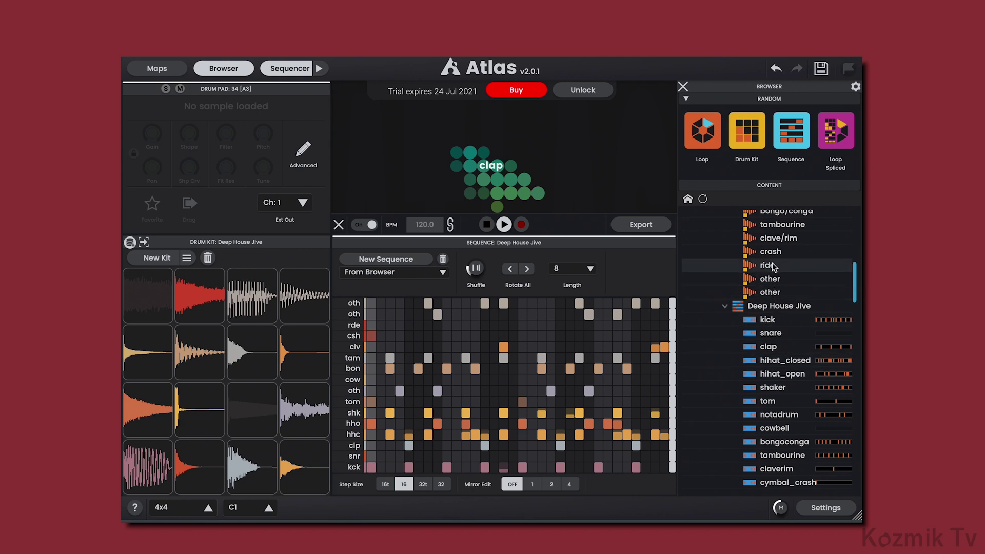
- Place the ride sample on an empty pad, select pad 6, and copy hihat_closed onto the cow row
left_click_drag(767, 265, 267, 406)
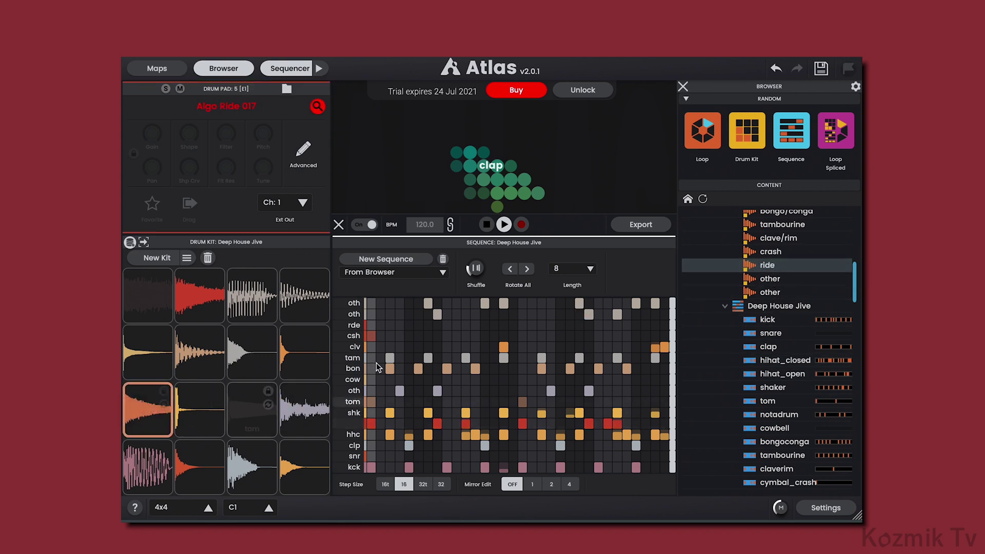
left_click(202, 406)
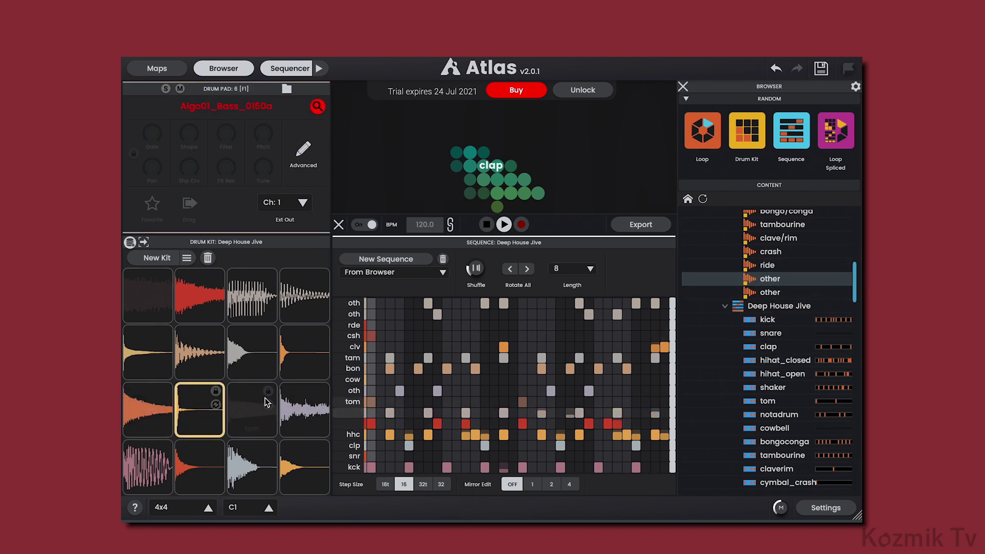
left_click_drag(797, 364, 387, 379)
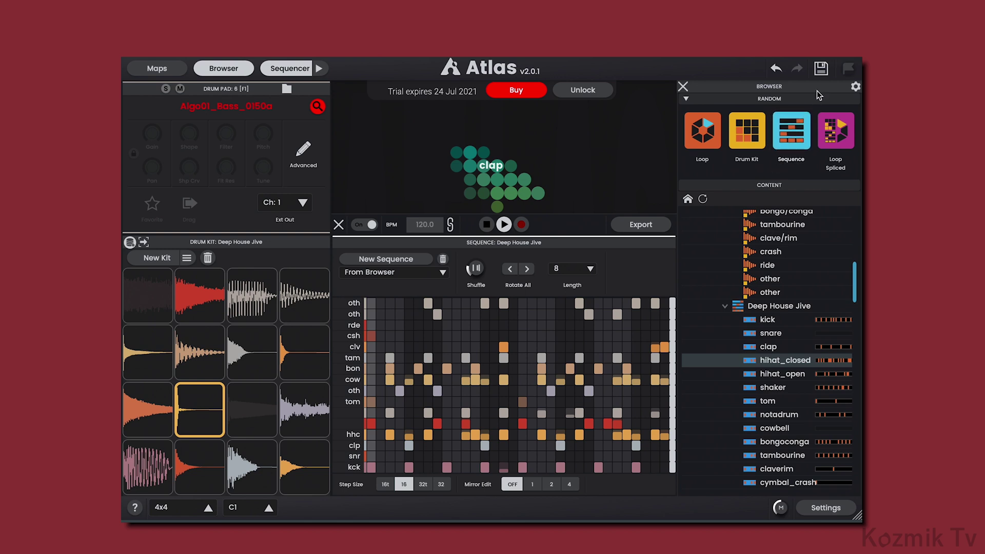
- Open the Save: Loop dialog, which shows the default name NewLoop
left_click(821, 70)
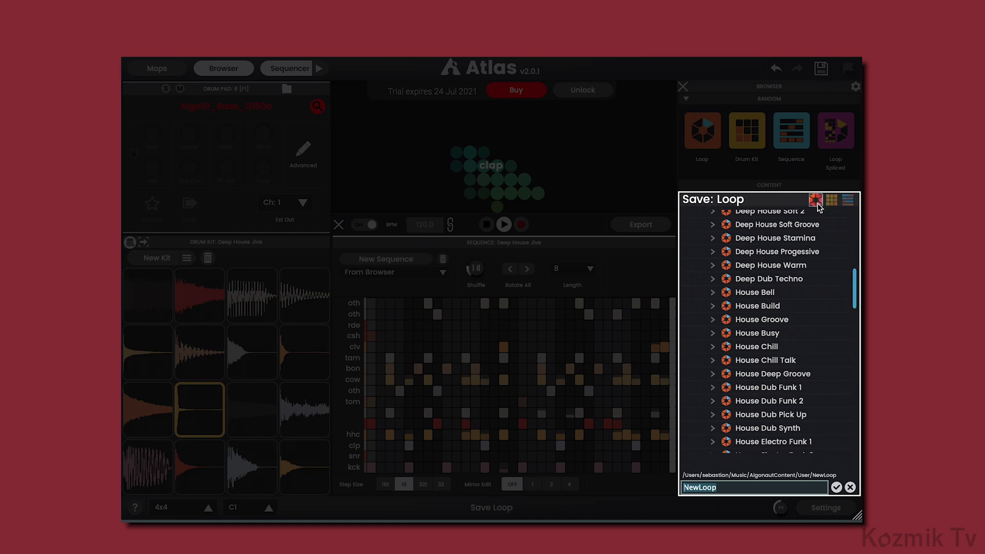
- Save the loop as 'My Loop' and expand the User folder to show it
scroll(849, 218, "up", 10)
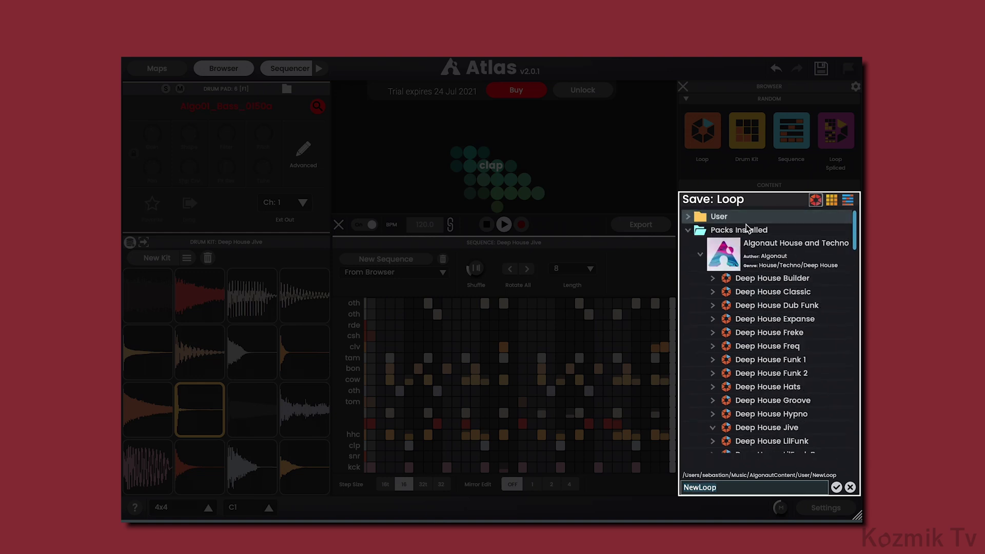
double_click(722, 488)
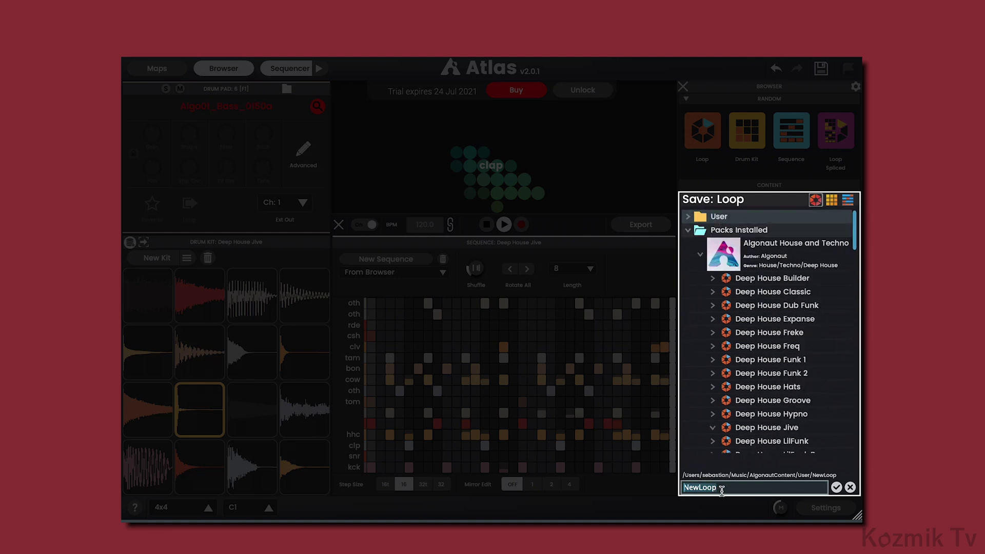
type("My Loop")
key("Return")
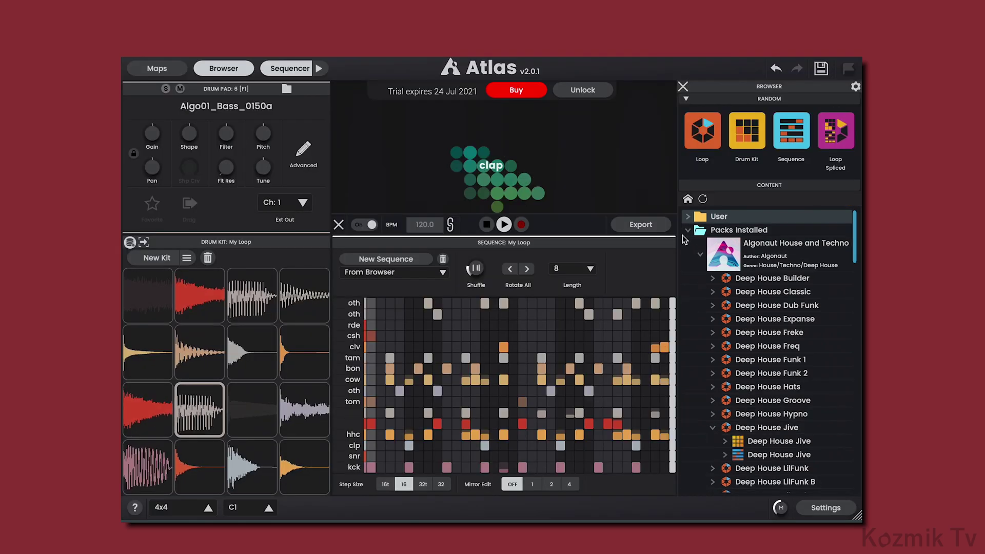
left_click(689, 218)
mouse_move(752, 246)
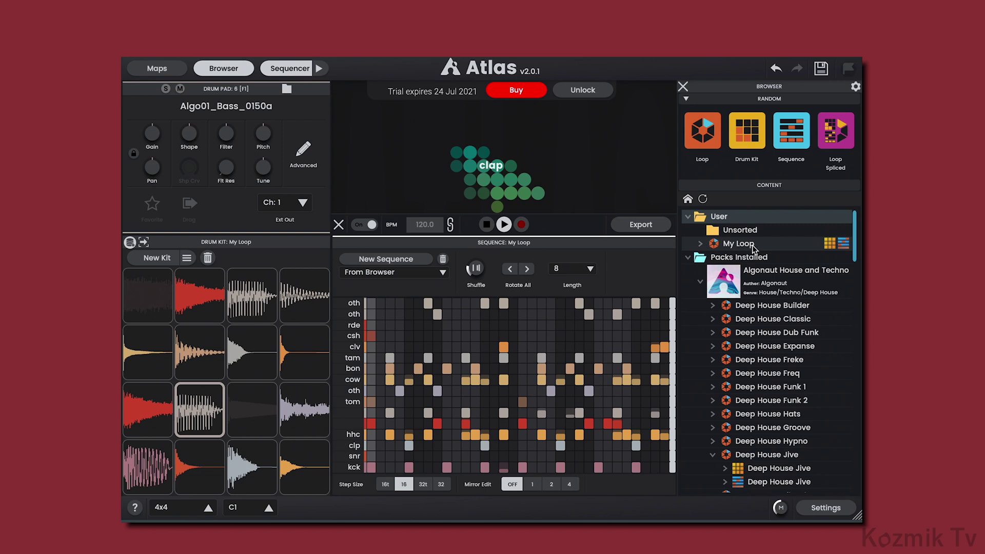
- Export the User folder as pack 'Cool Pack', genre Chill, with author and random thumbnail, to the Desktop
right_click(719, 219)
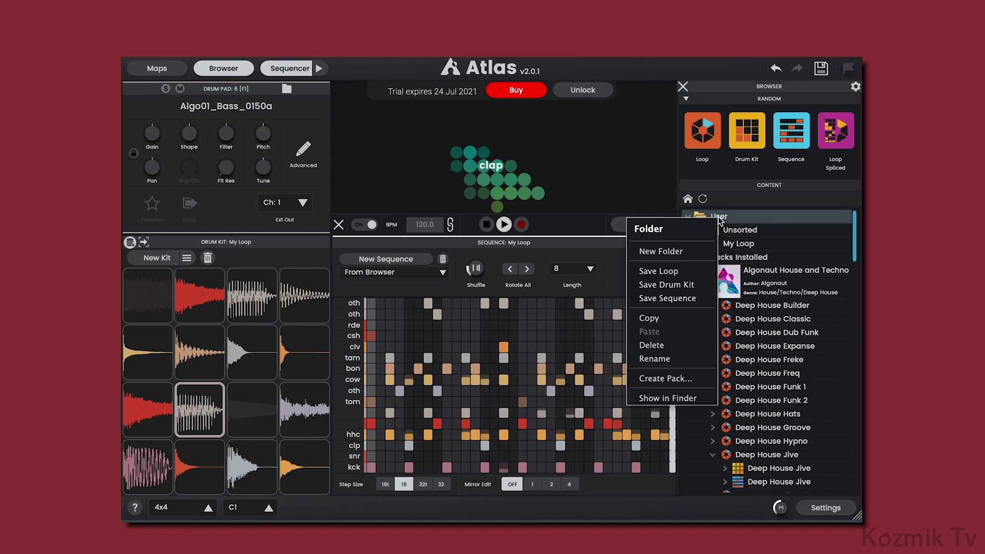
left_click(684, 381)
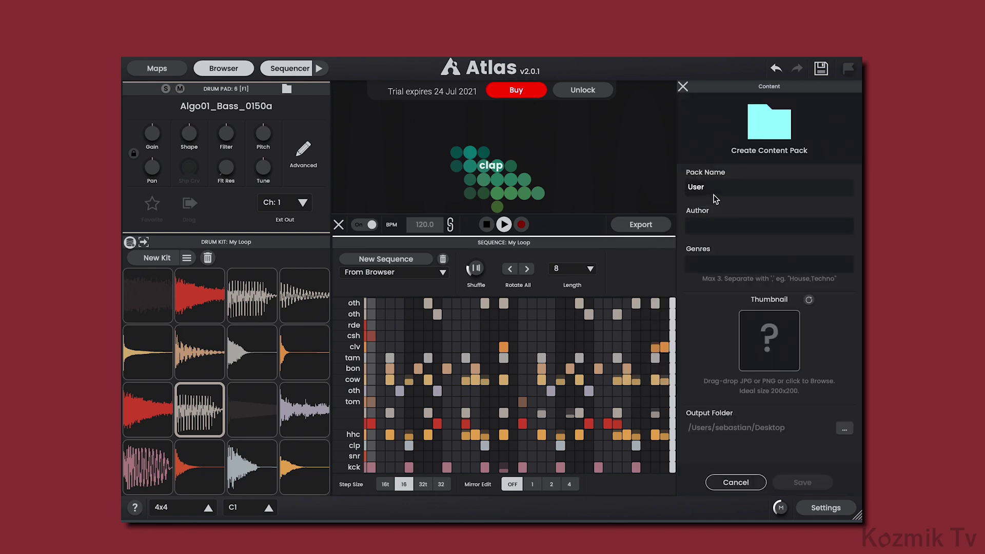
double_click(715, 188)
type("Cool Pack")
key("Tab")
type("Sebastian")
key("Tab")
type("Chill")
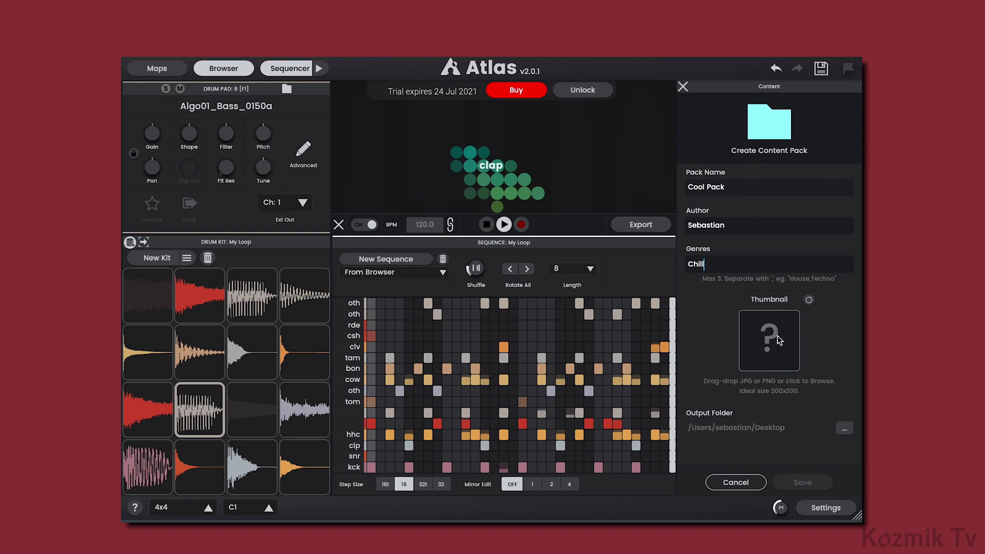
left_click(809, 300)
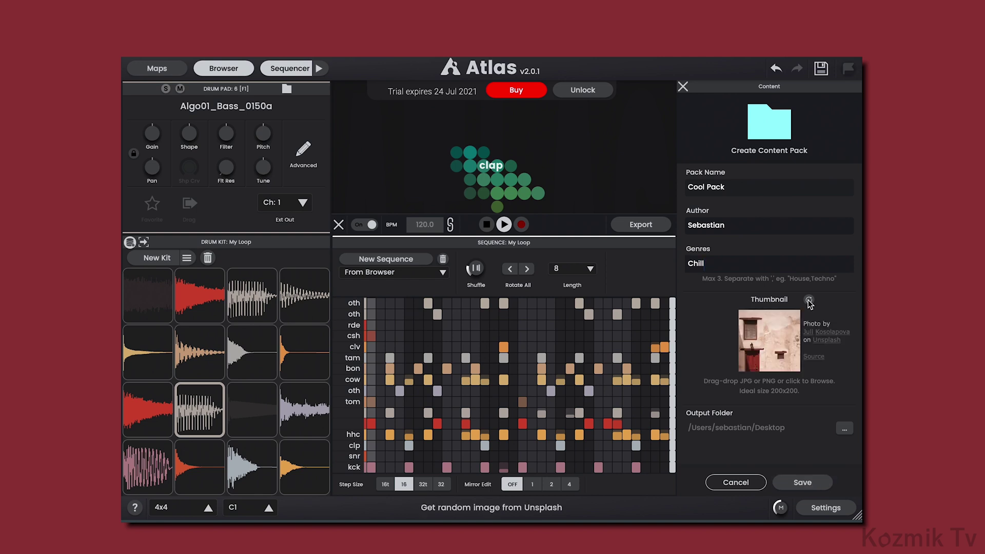
left_click(802, 483)
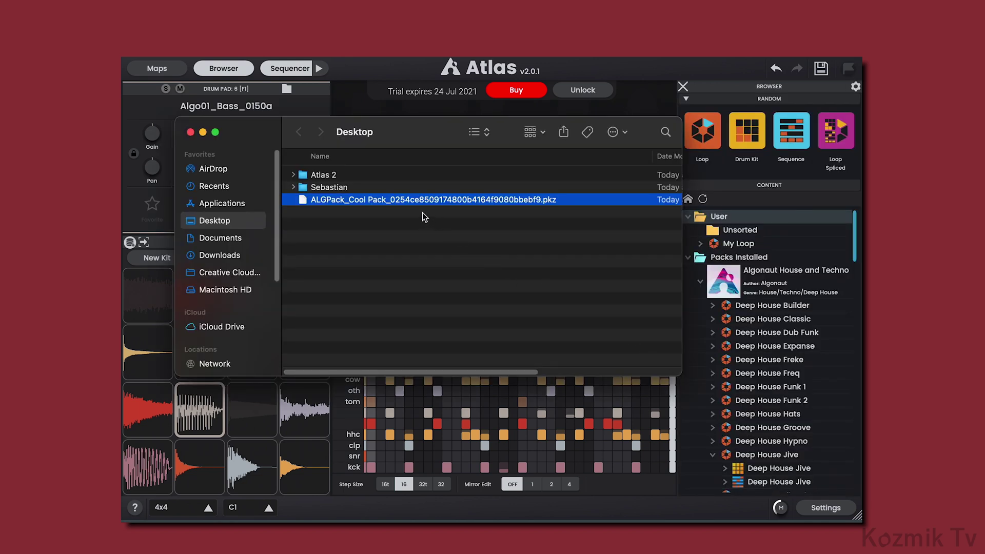
- Install the Cool Pack .pkz into Atlas, close Finder, and open Cool Pack under Packs Installed
left_click_drag(402, 202, 755, 318)
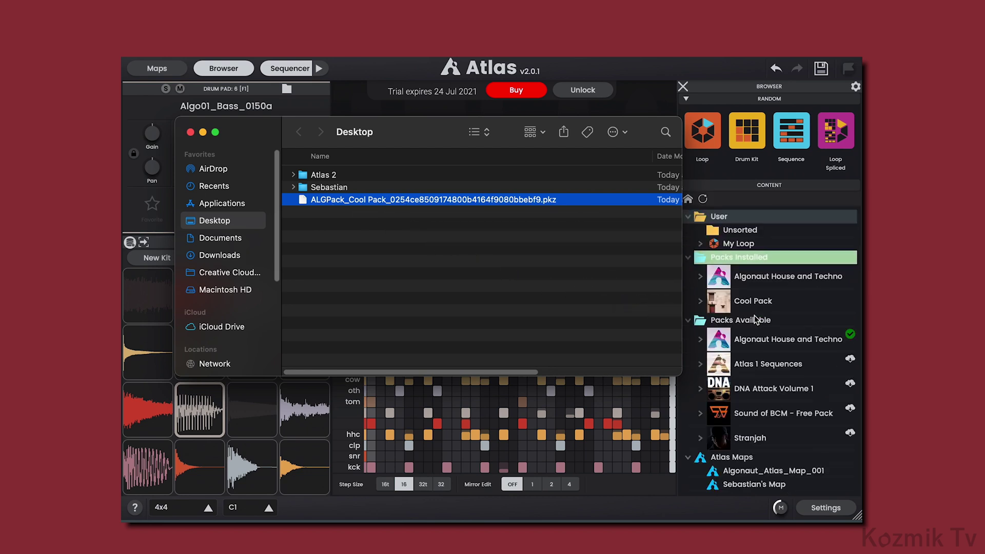
left_click(190, 133)
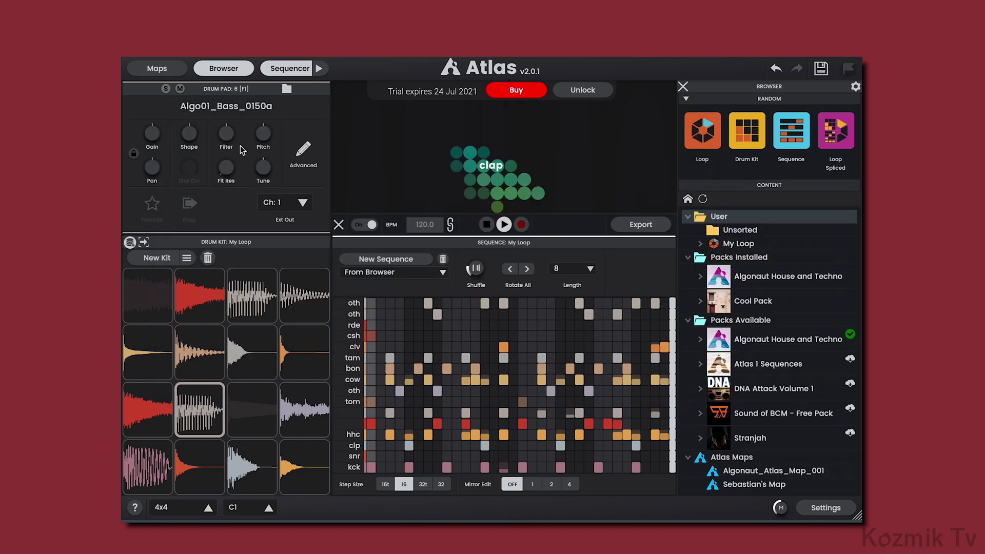
left_click(753, 303)
double_click(771, 306)
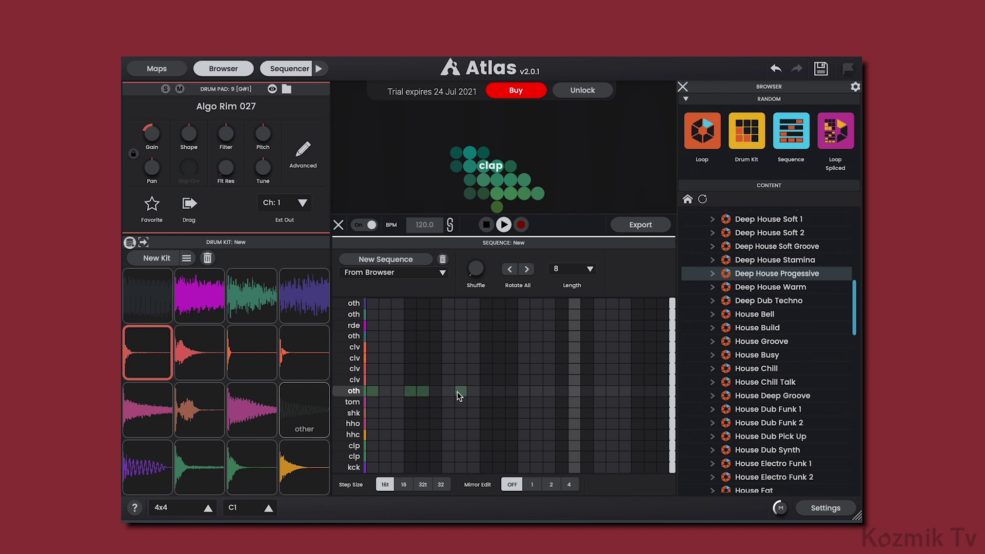
- Add notes to the oth lane and nudge them to -28.6%, back in the full sequence view
left_click(353, 393)
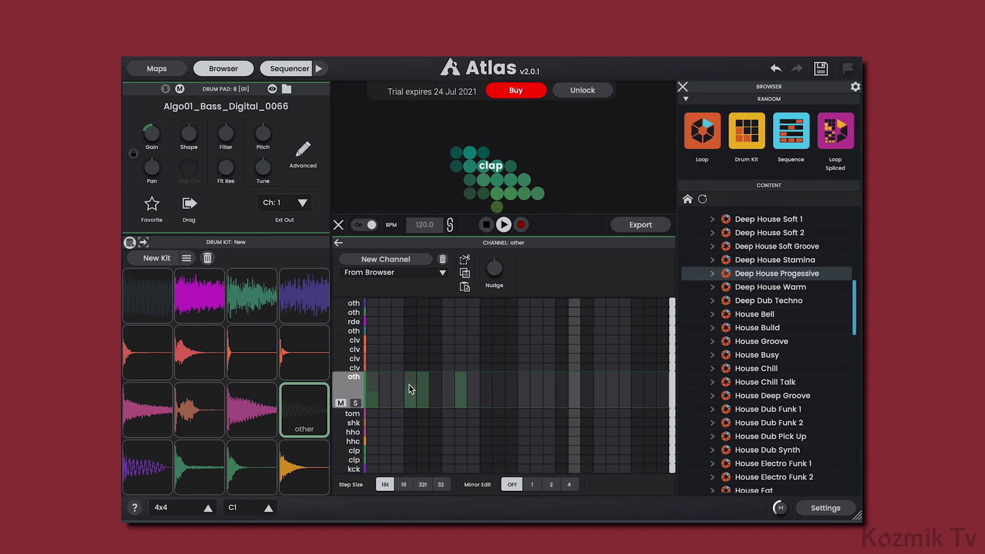
left_click(488, 387)
left_click(520, 384)
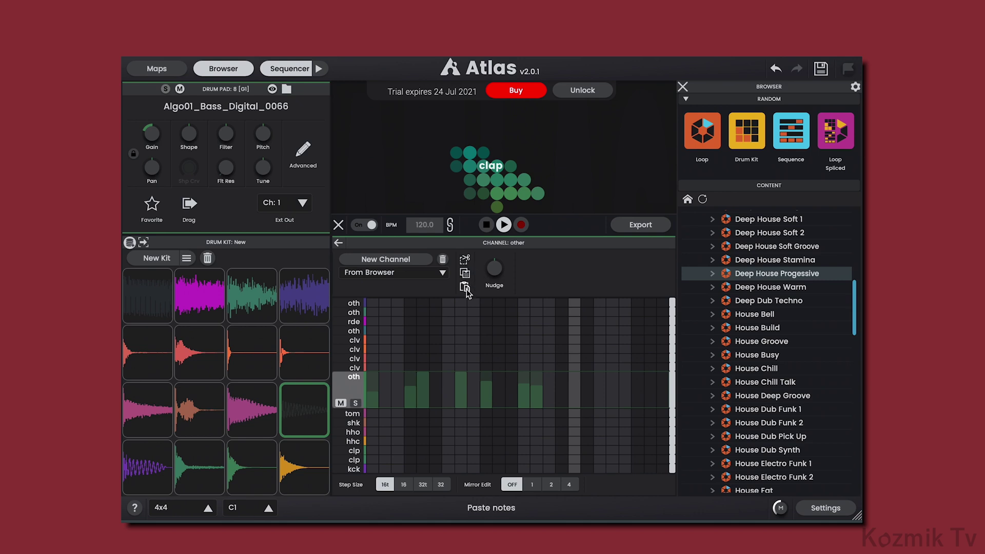
mouse_move(484, 281)
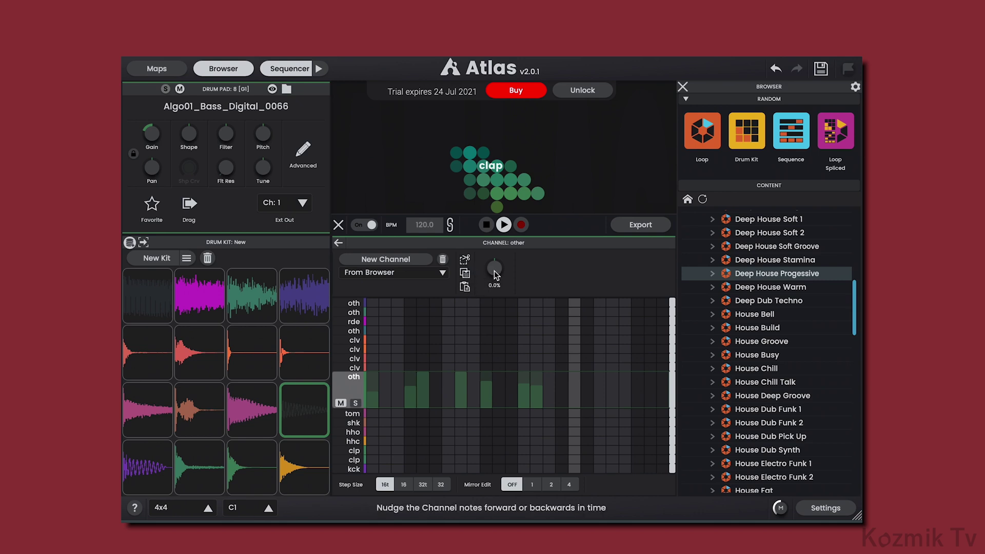
left_click_drag(494, 270, 495, 298)
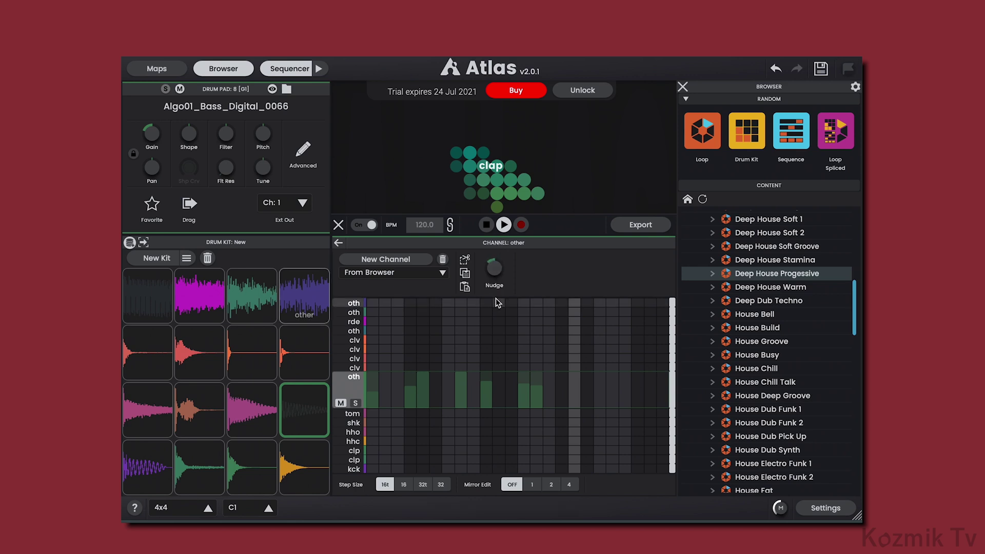
left_click(367, 379)
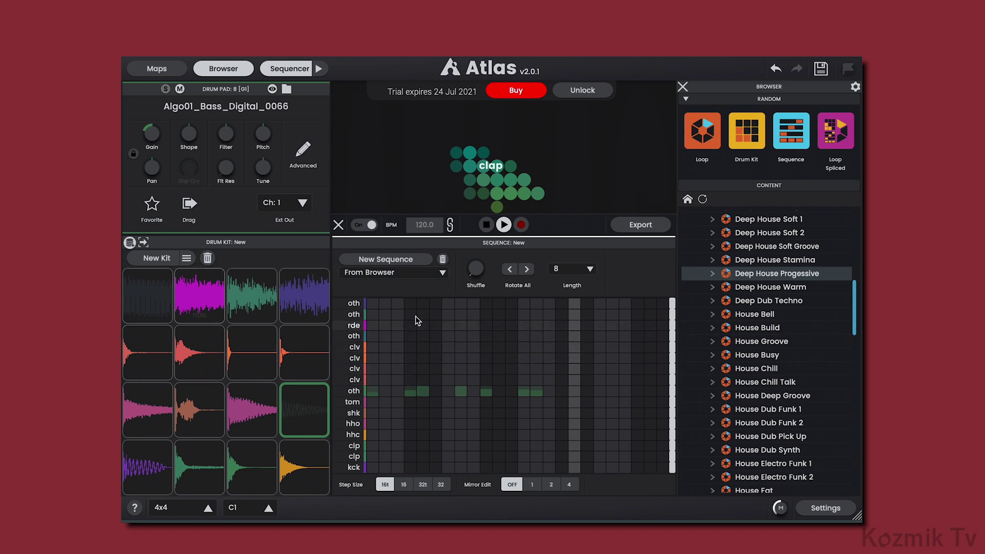
- Generate a new House Pluggy sequence from the browser and play it
left_click(441, 273)
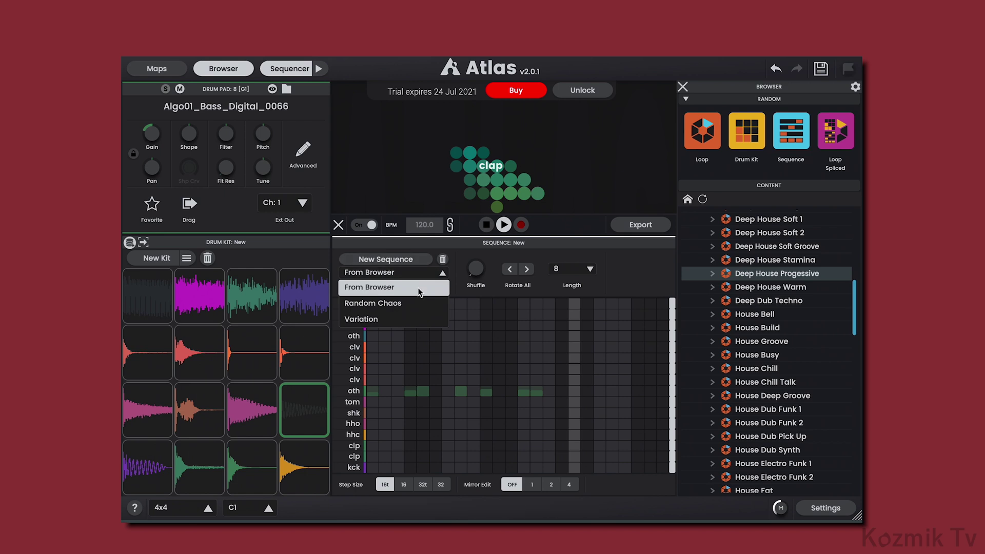
left_click(417, 287)
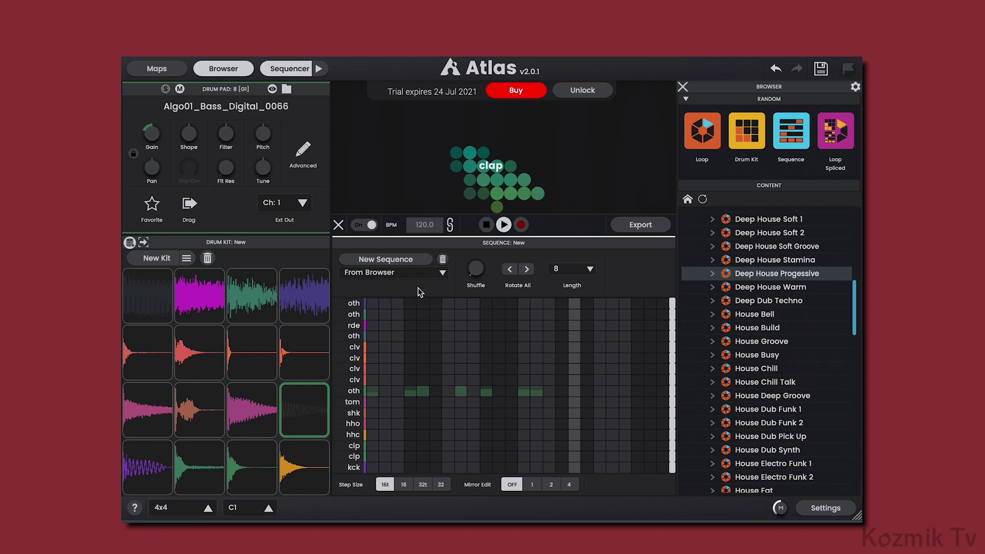
left_click(422, 260)
left_click(504, 225)
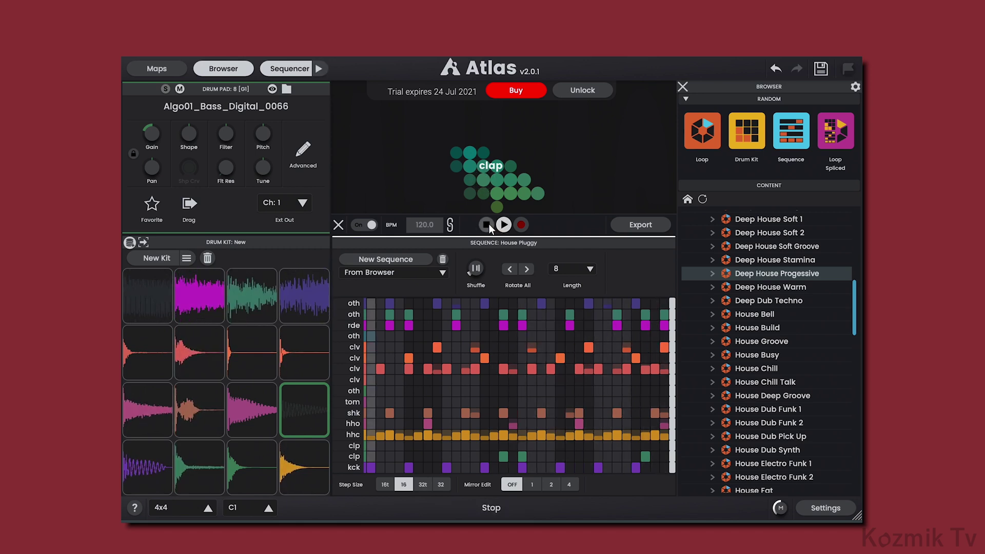
- Generate a Variation of the sequence, play it, then stop playback
left_click(441, 273)
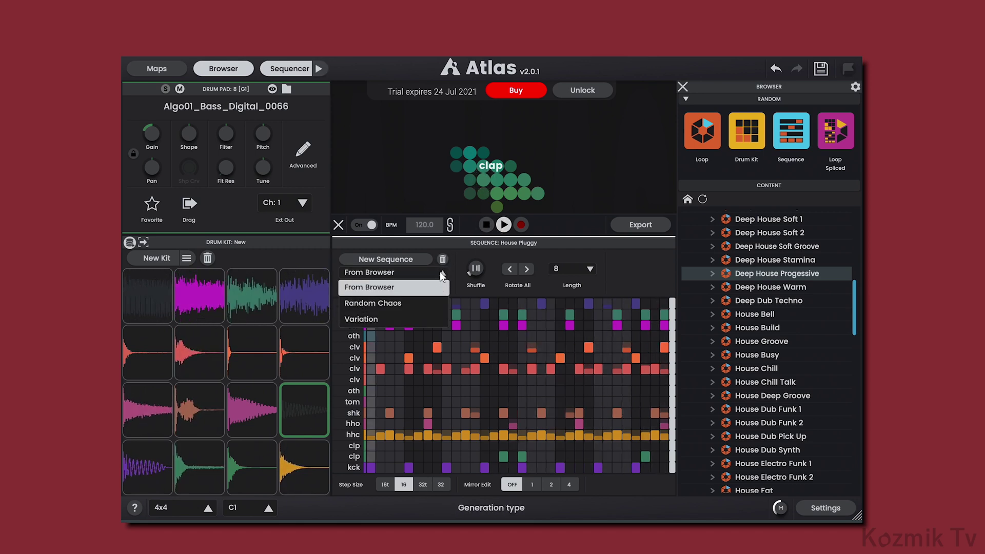
left_click(411, 318)
left_click(421, 259)
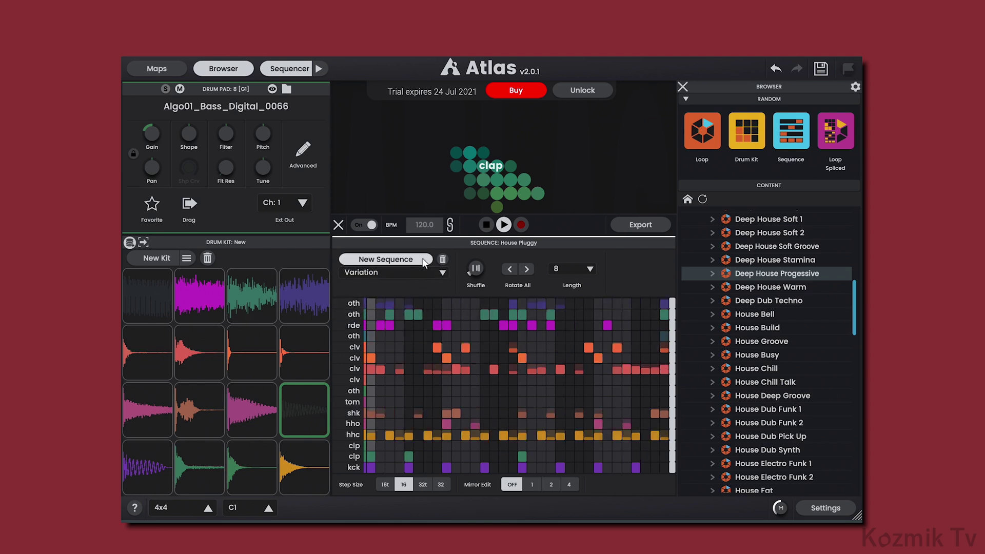
left_click(503, 226)
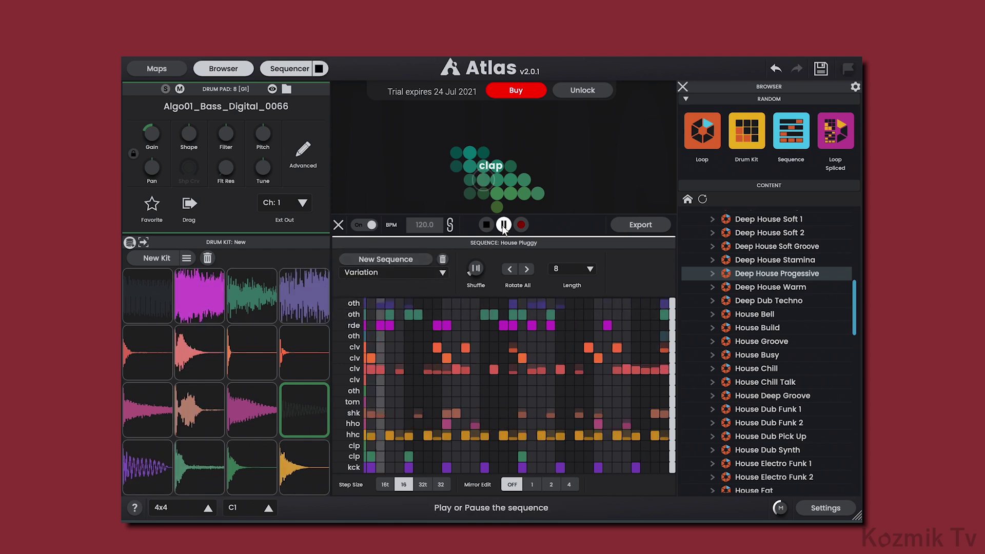
left_click(487, 226)
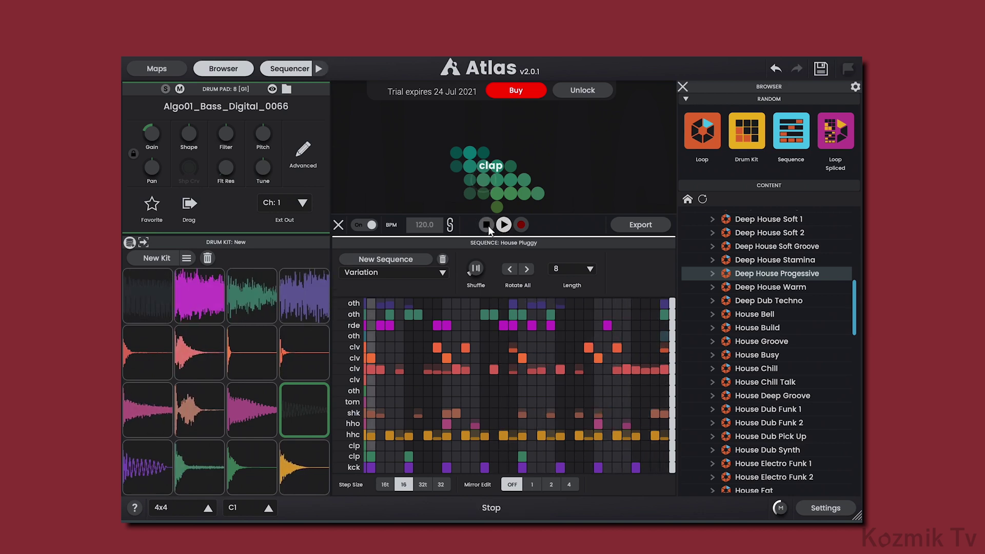
- Generate a Random Chaos sequence, play it, and stop playback
left_click(444, 272)
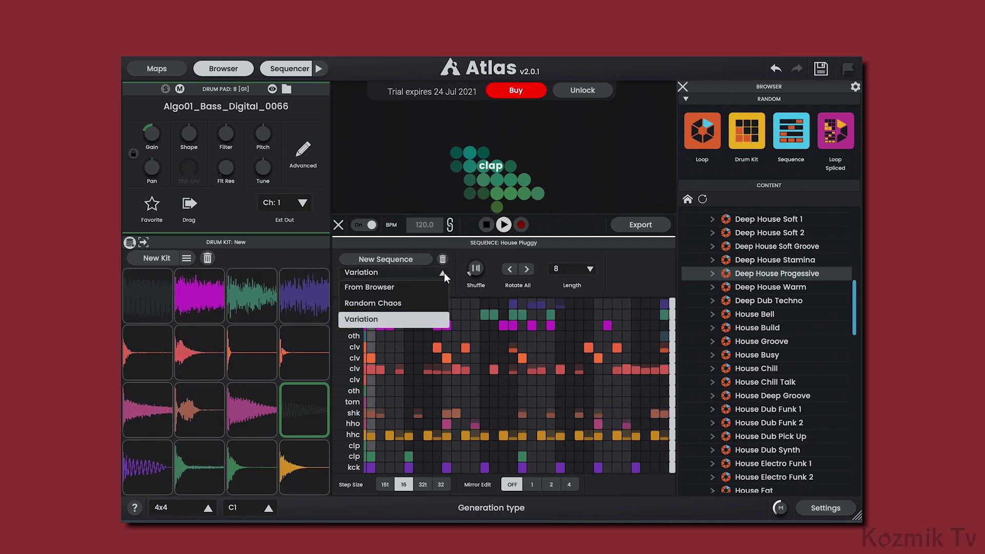
left_click(412, 302)
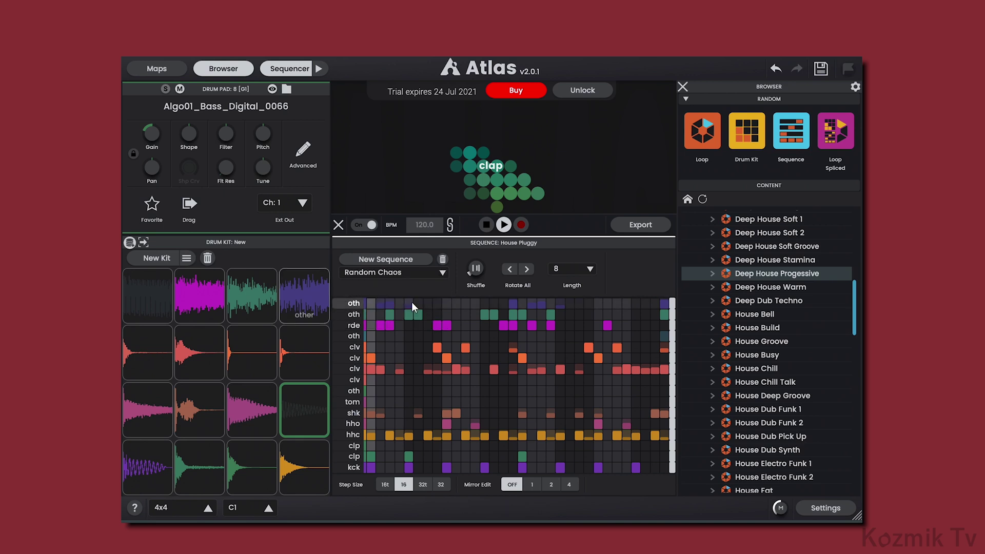
left_click(418, 259)
left_click(503, 225)
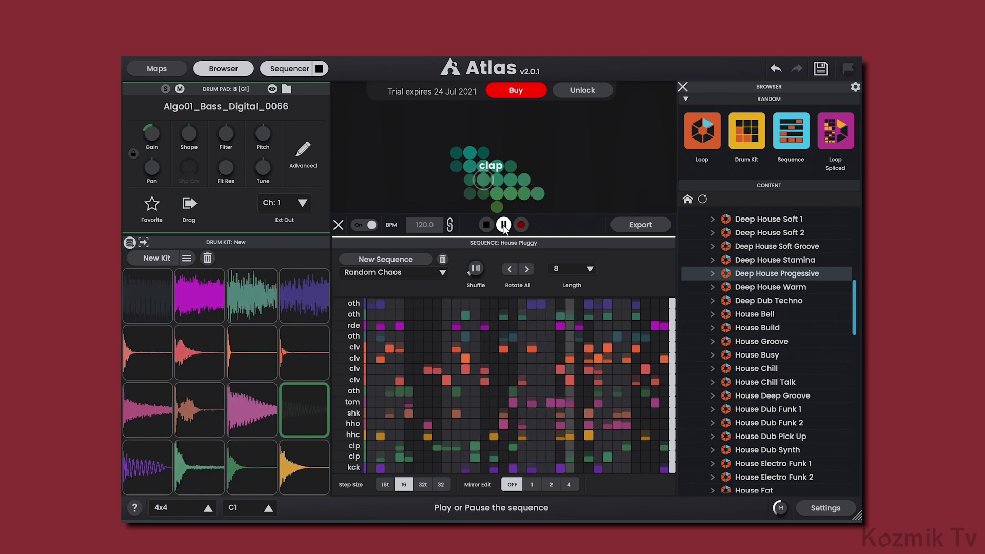
left_click(488, 226)
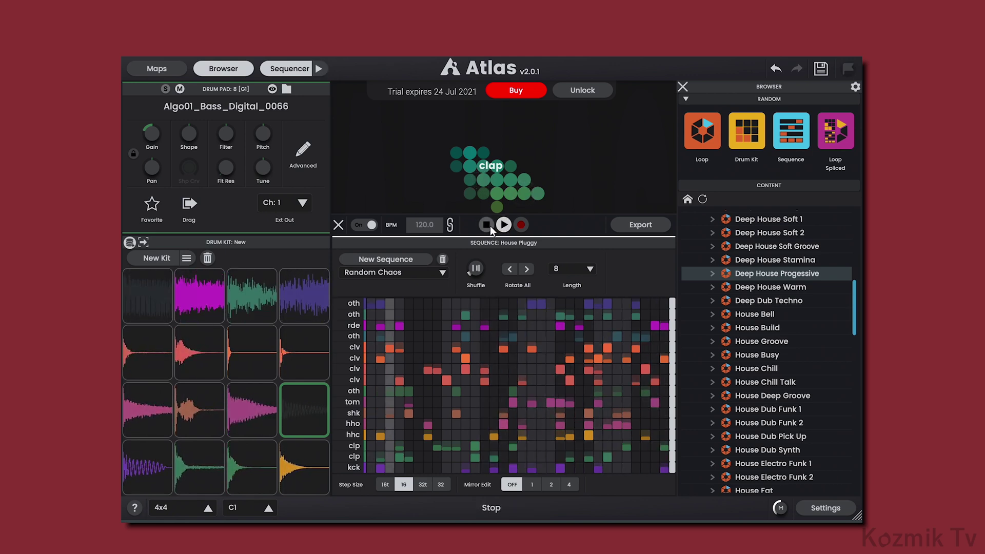
left_click(356, 325)
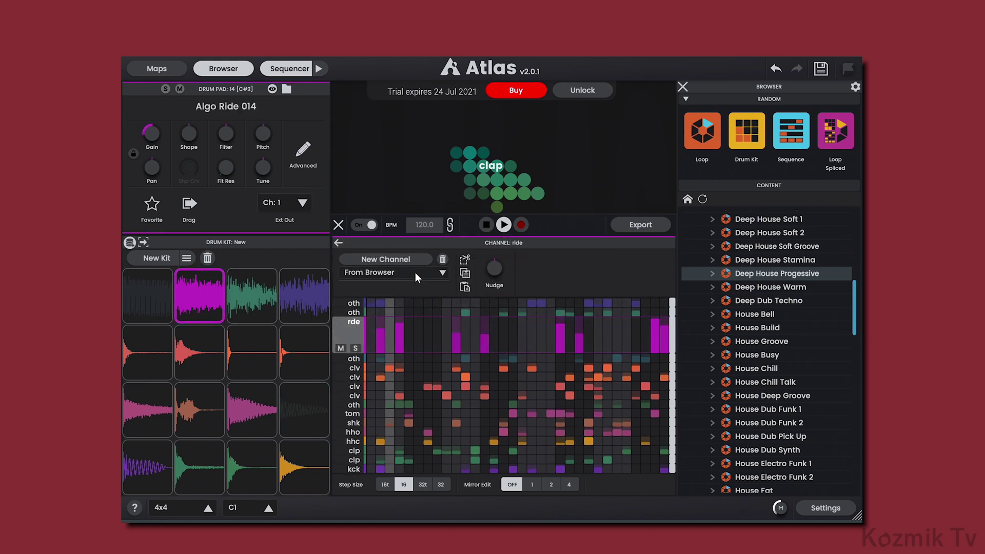
left_click(415, 272)
left_click(402, 285)
left_click(357, 326)
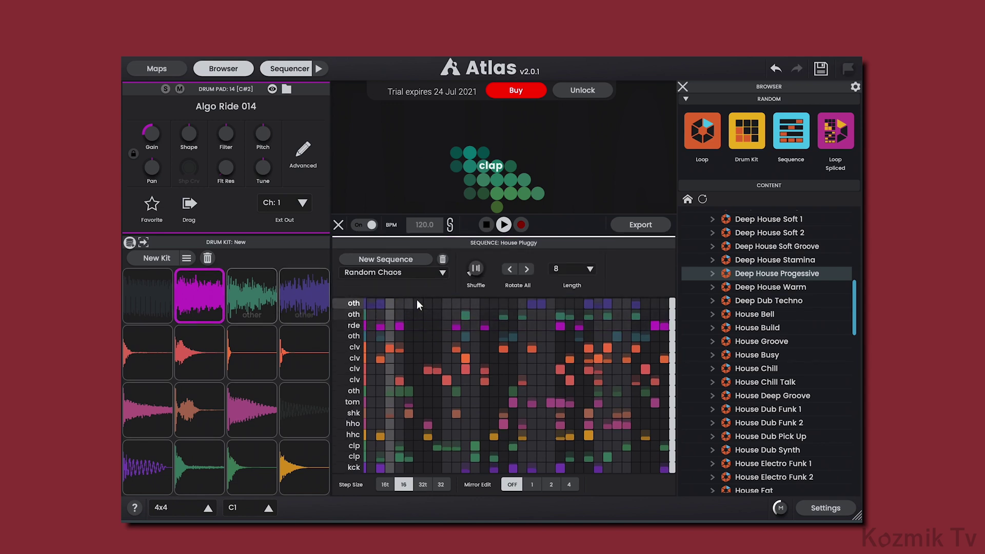
- Clear the sequence, record kick and clap hits with Record armed, then disarm Record
left_click(443, 260)
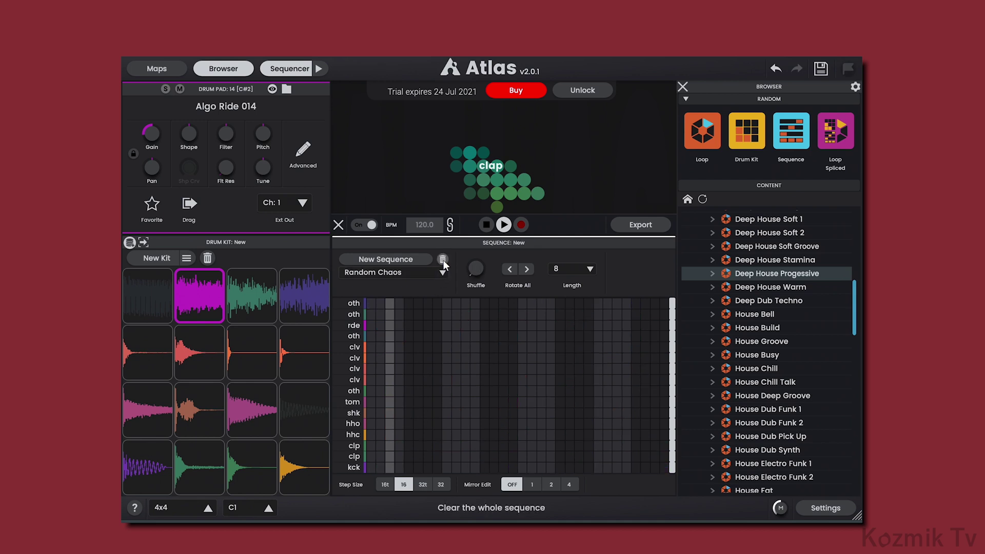
left_click(519, 229)
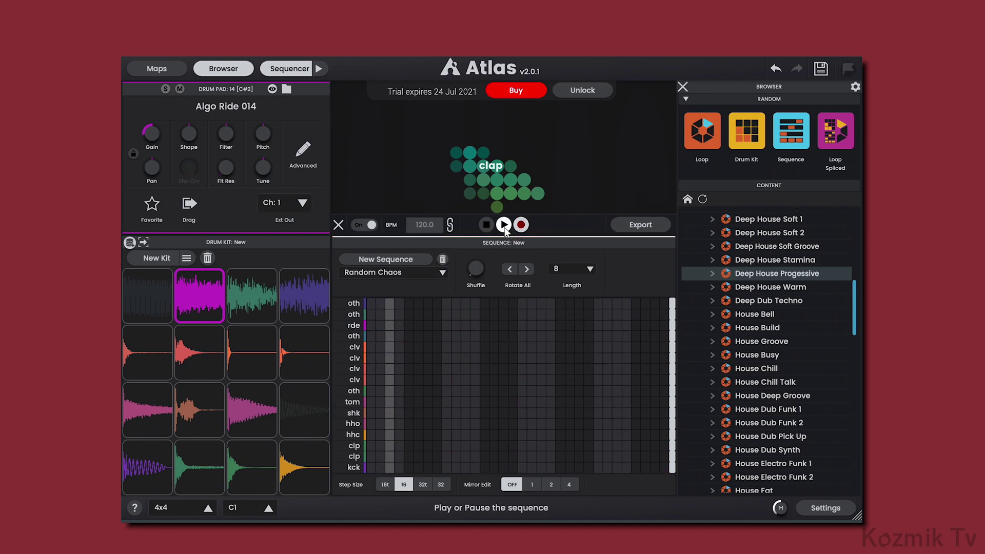
left_click(504, 225)
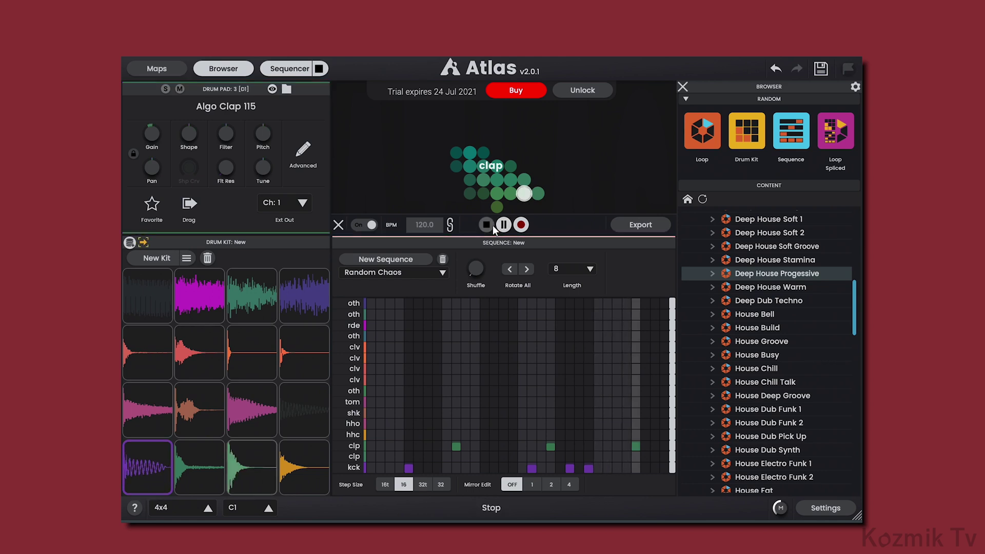
left_click(493, 226)
left_click(521, 226)
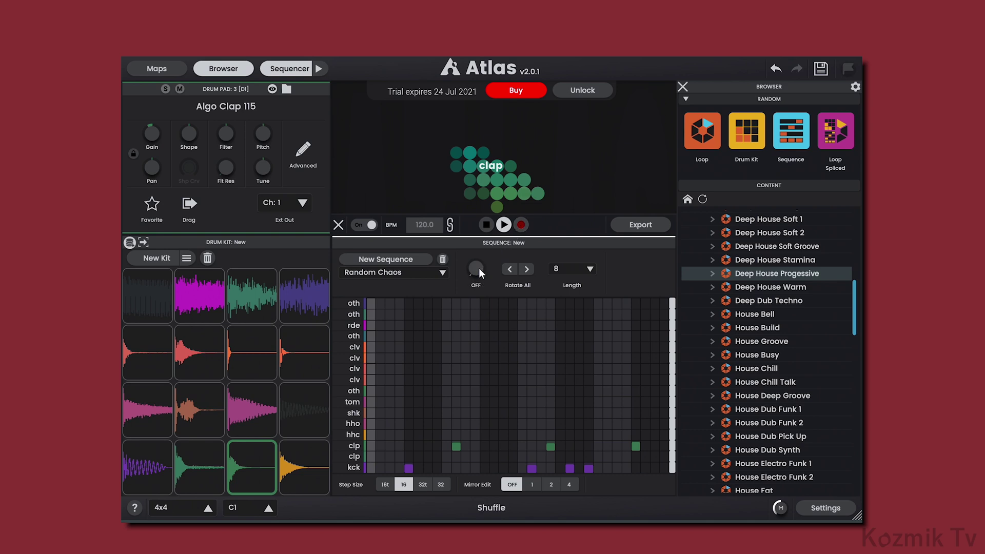
- Load Deep House Progessive, play it while raising the Shuffle knob, then stop
left_click(755, 272)
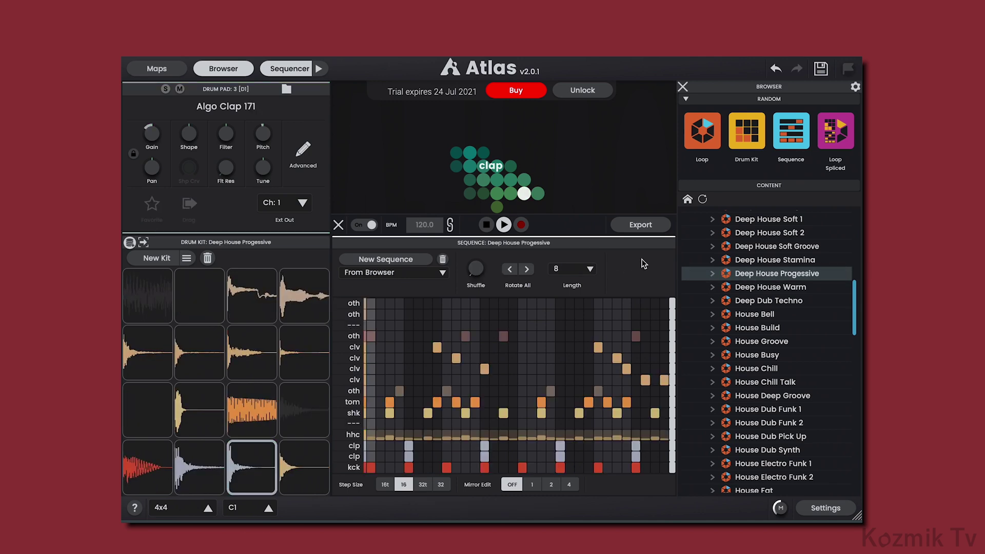
left_click(503, 226)
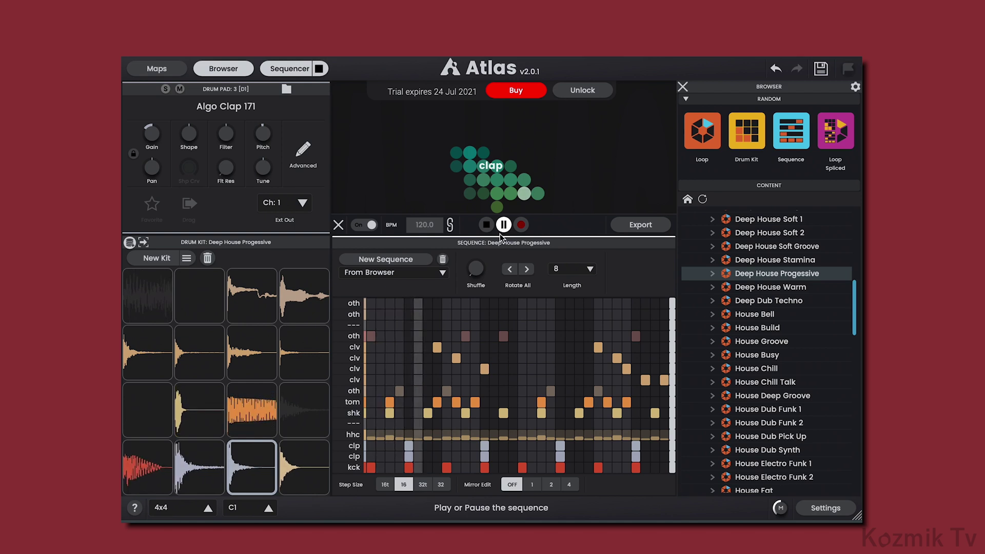
left_click_drag(476, 272, 478, 245)
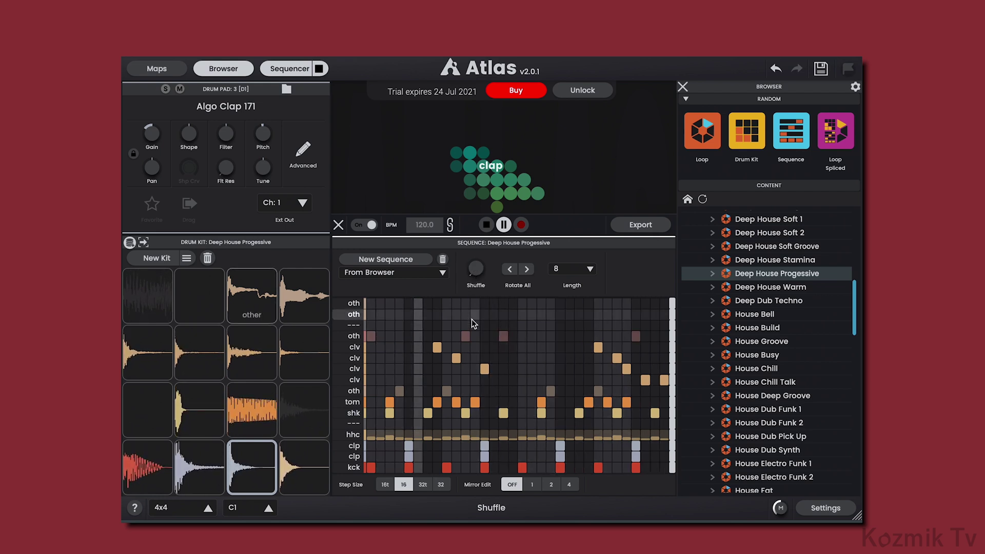
mouse_move(476, 269)
left_mouse_down()
mouse_move(480, 226)
mouse_move(477, 272)
left_mouse_up()
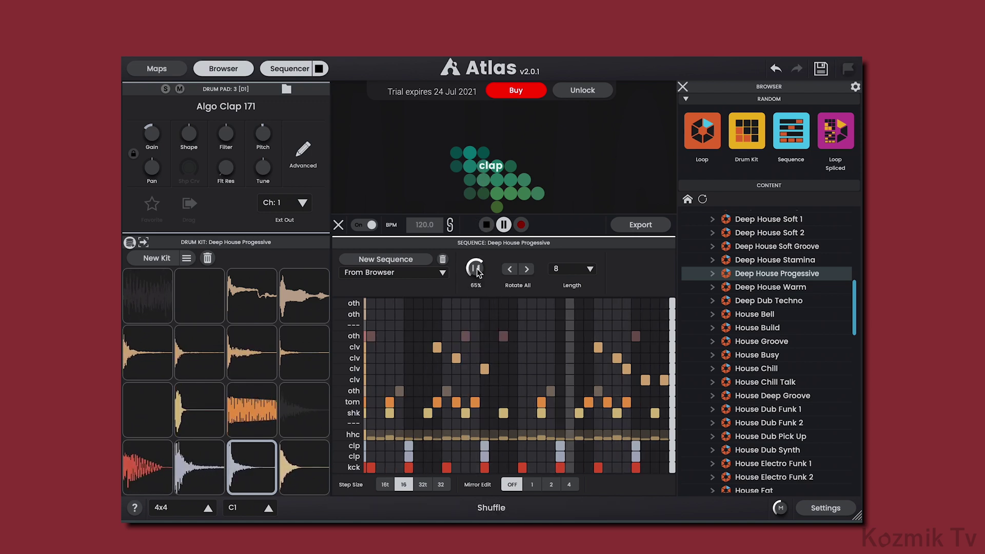
left_click(487, 226)
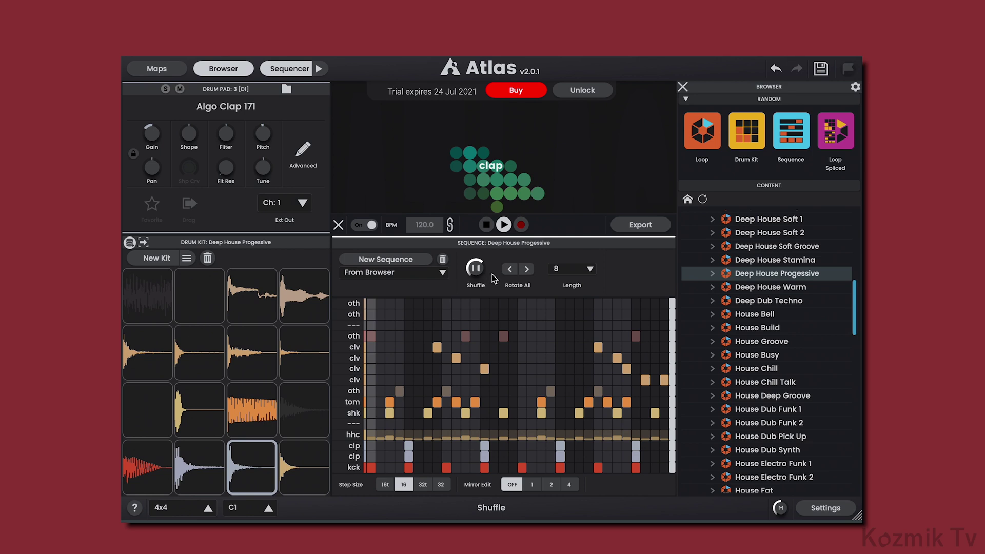
- Rotate all notes two steps left, then two steps right back to their start
left_click(517, 273)
left_click(516, 273)
left_click(516, 273)
left_click(525, 272)
left_click(525, 272)
left_click(525, 272)
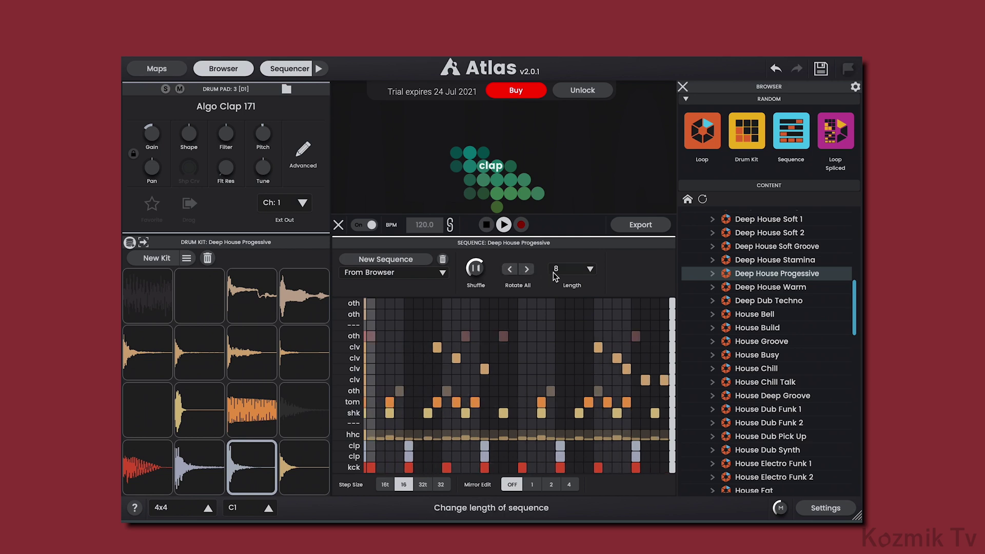
- Shorten the empty row and two clave/rim rows for polyrhythmic loop lengths
left_click(577, 274)
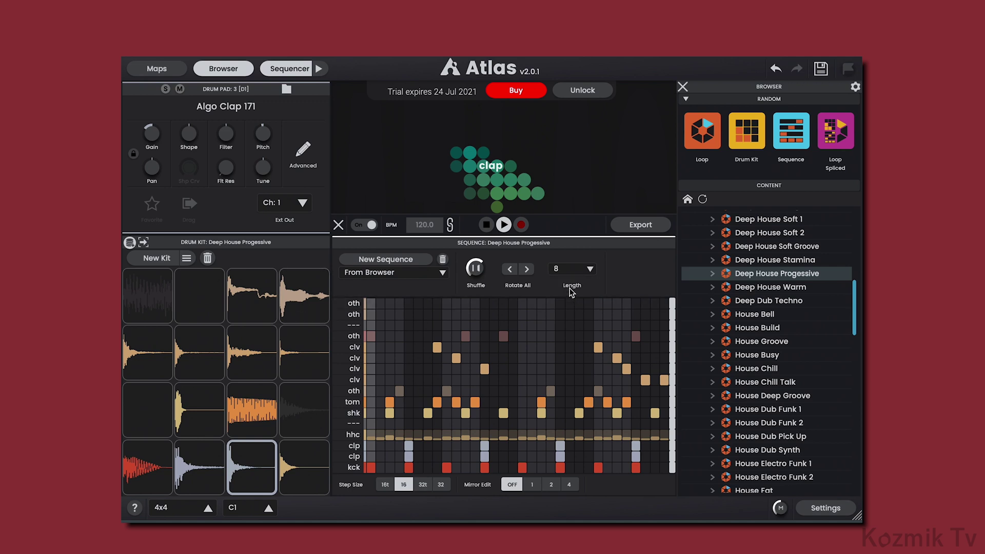
left_click_drag(672, 326, 606, 327)
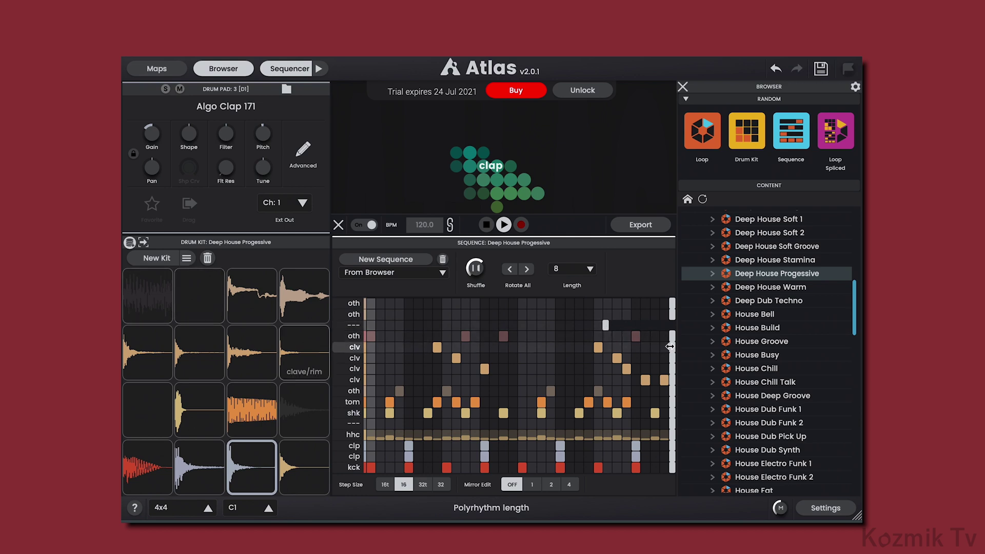
left_click_drag(672, 347, 548, 347)
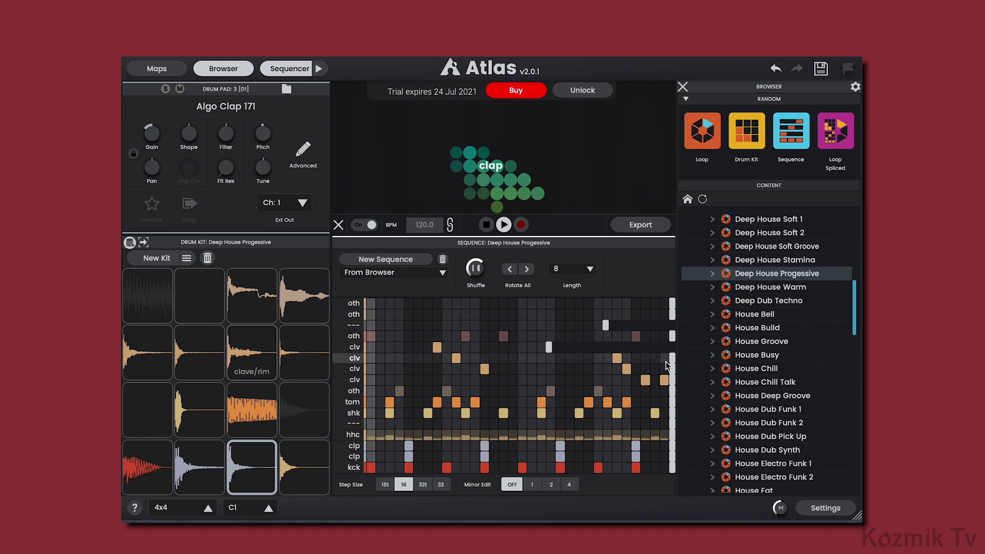
left_click_drag(672, 368, 633, 368)
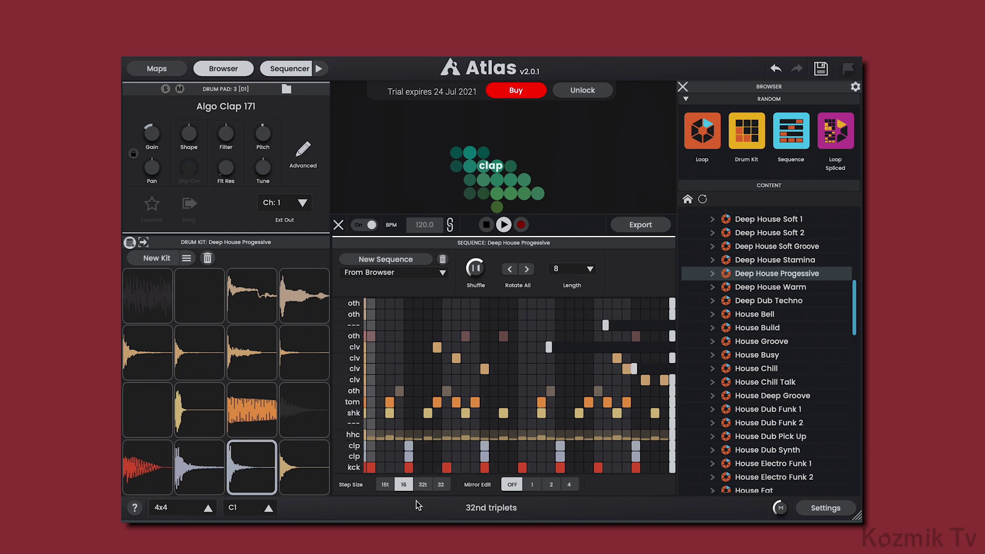
- Cycle the step size through 16t, 16, 32t and 32
left_click(385, 487)
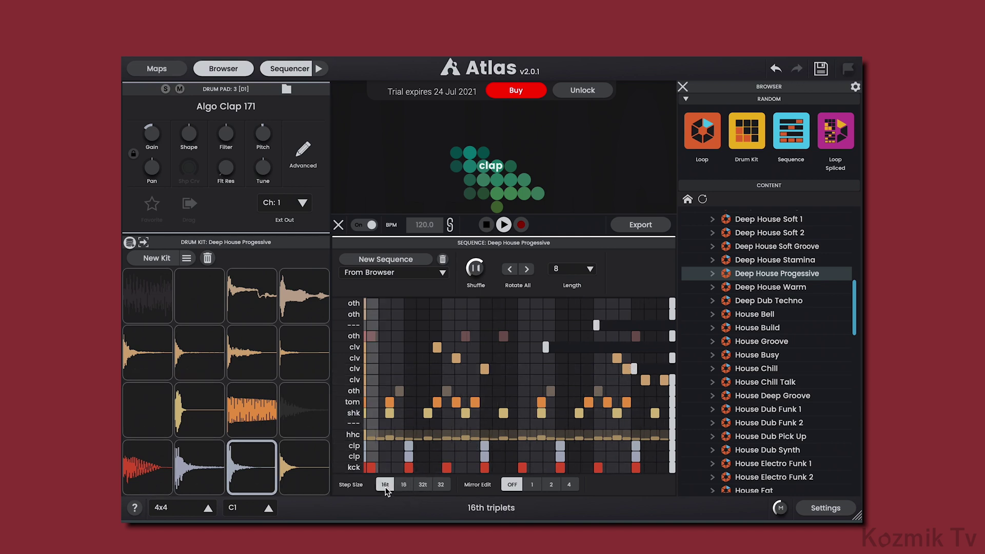
left_click(404, 485)
left_click(424, 485)
left_click(441, 485)
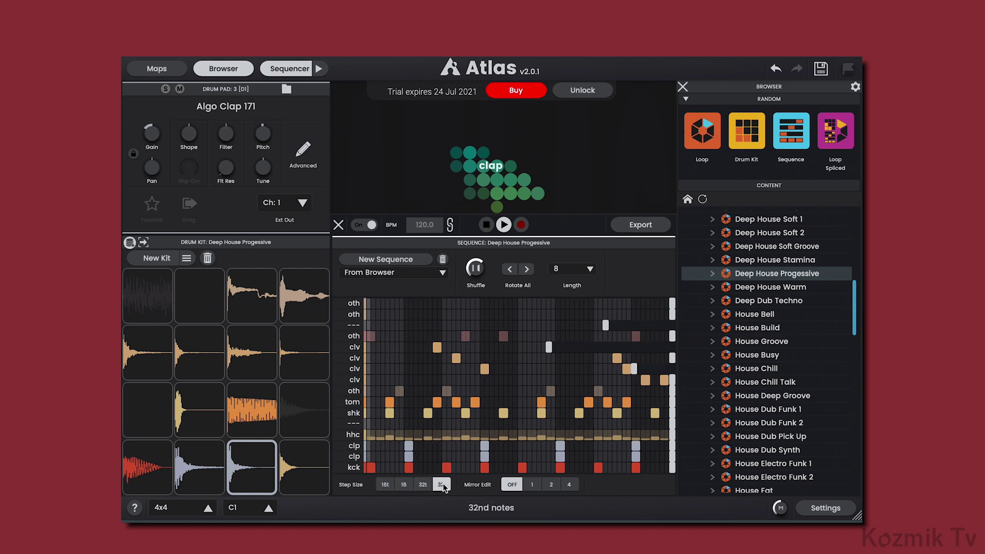
- Switch to 16th-triplet steps and add oth and empty-row notes mirrored every 1, 2 and 4 beats
left_click(386, 485)
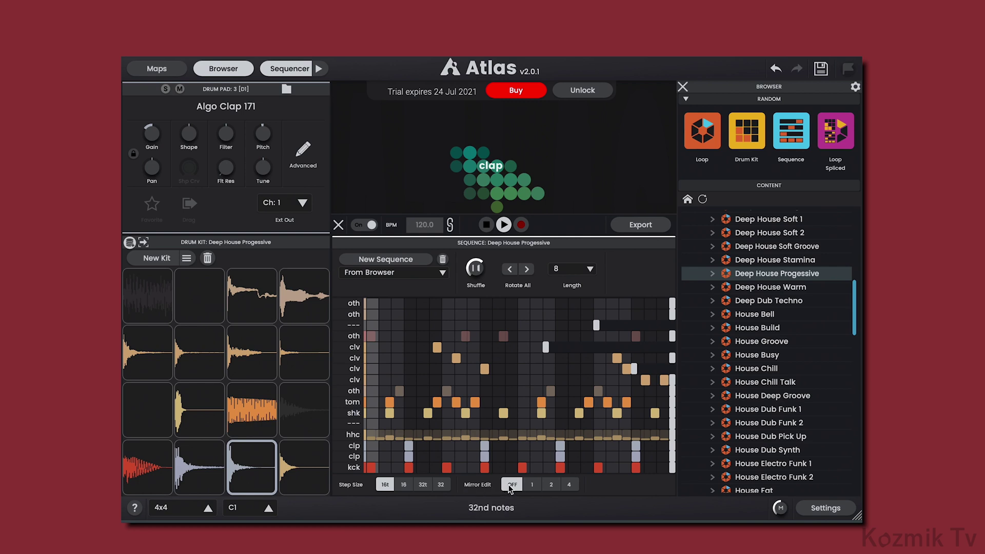
left_click(533, 485)
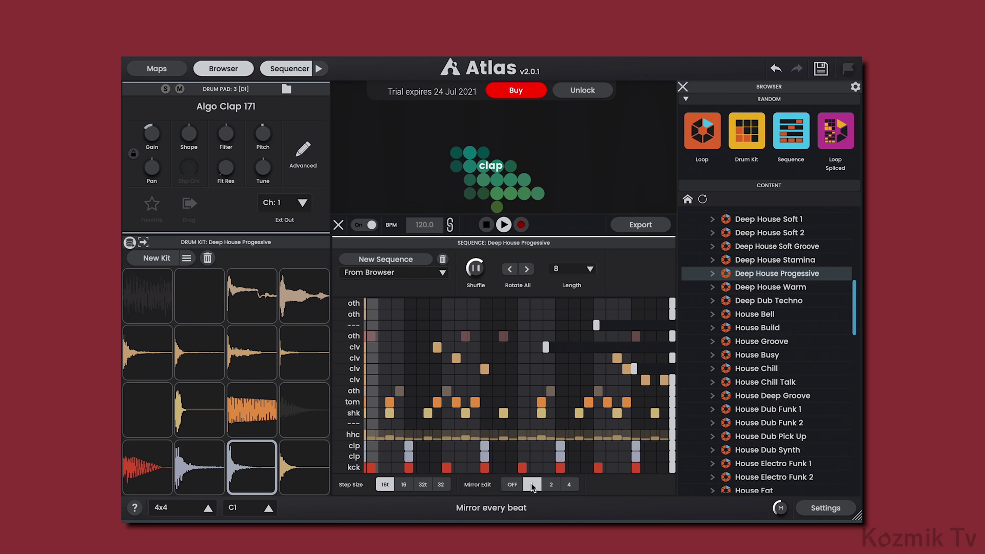
left_click(374, 306)
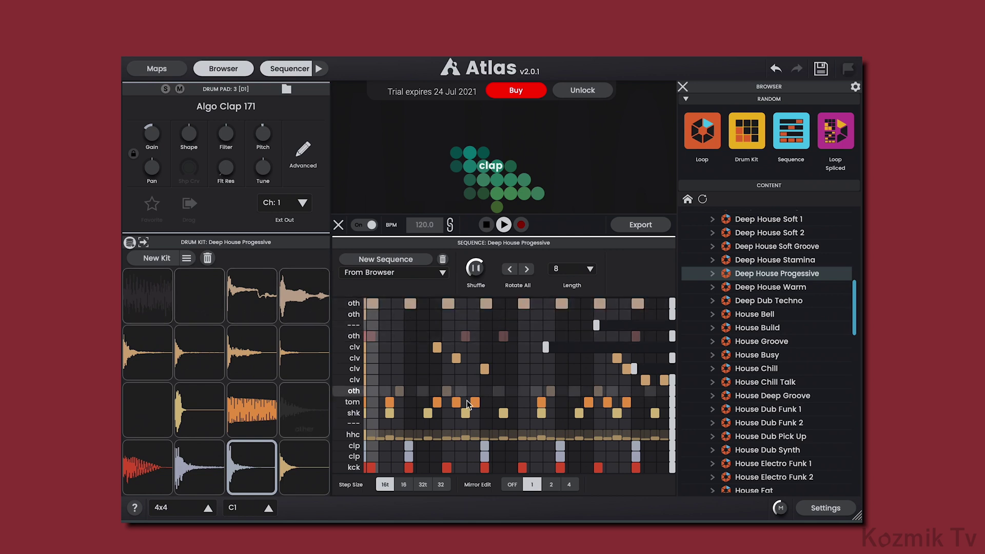
left_click(552, 485)
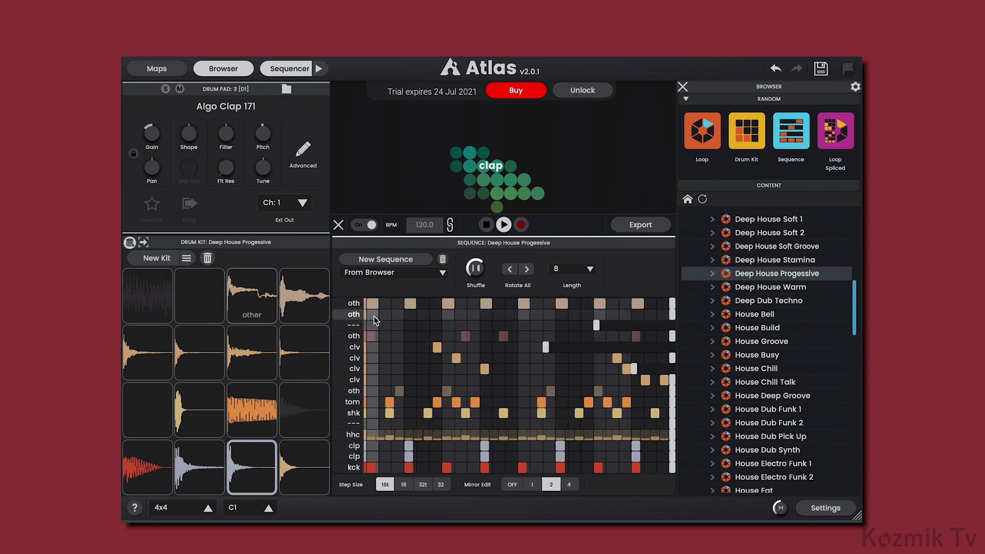
left_click(374, 315)
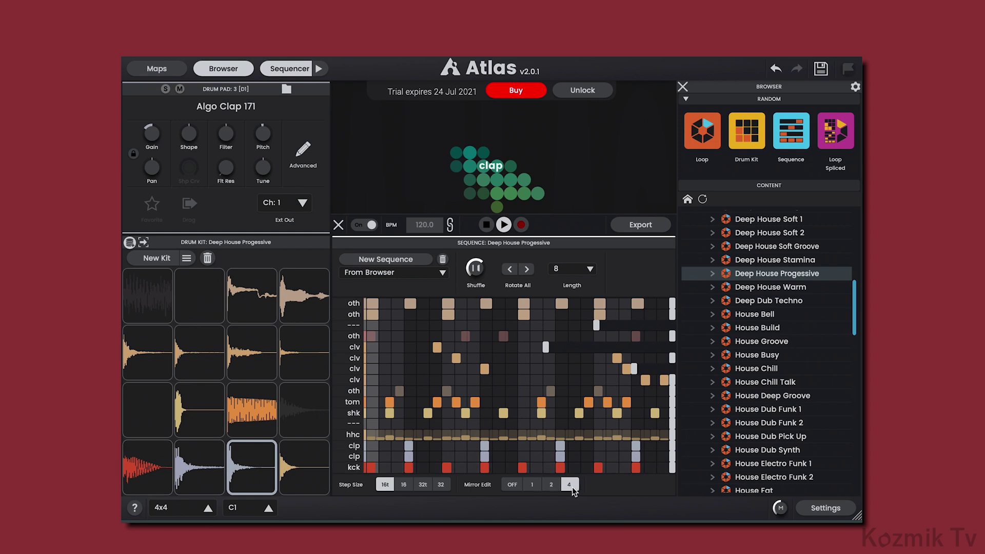
left_click(571, 485)
left_click(372, 327)
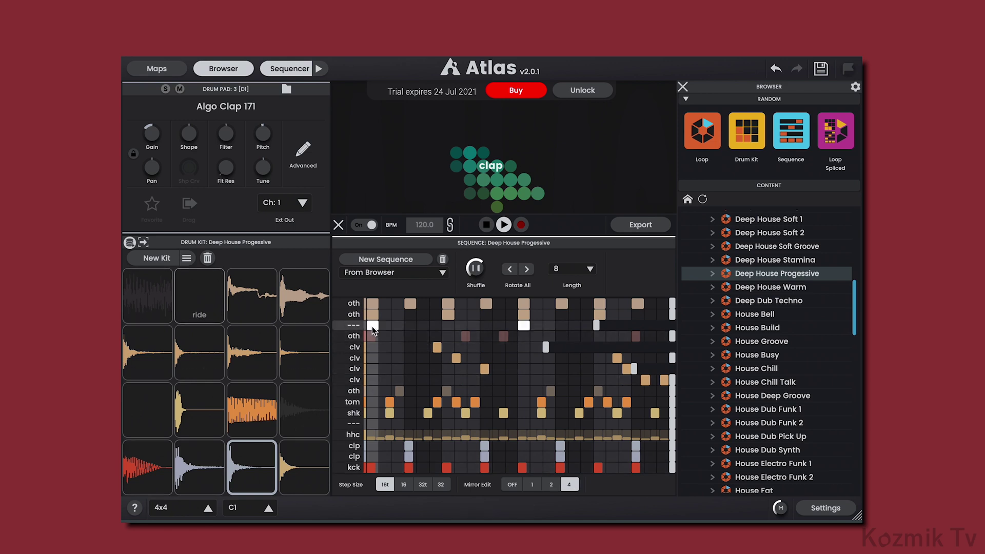
- Toggle sequencer note playback off and back on, and raise the tempo above 120 BPM
left_click(365, 229)
left_click(366, 229)
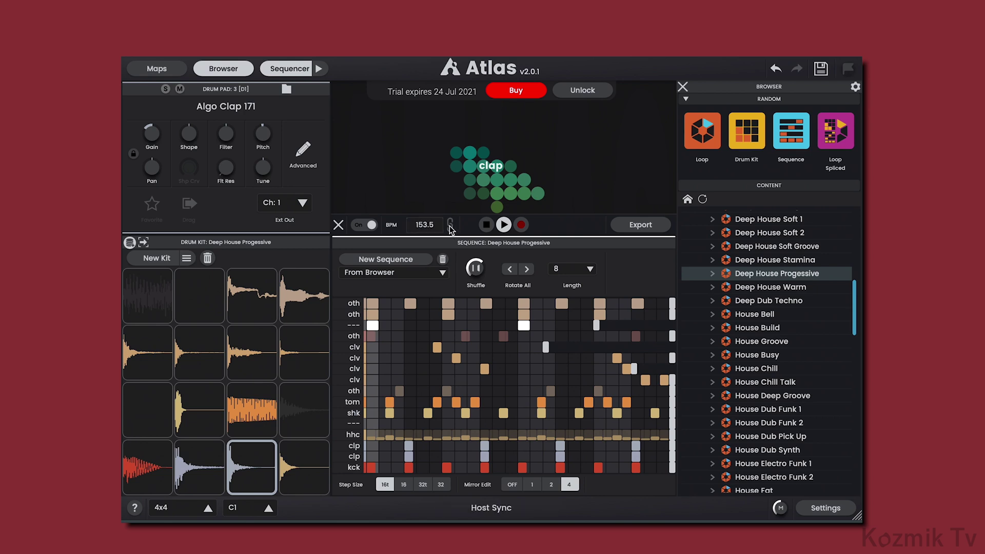
left_click_drag(425, 225, 425, 217)
- Tap the tempo in to 124.2 BPM
left_click(393, 227)
left_click(393, 227)
left_click(394, 227)
left_click(393, 227)
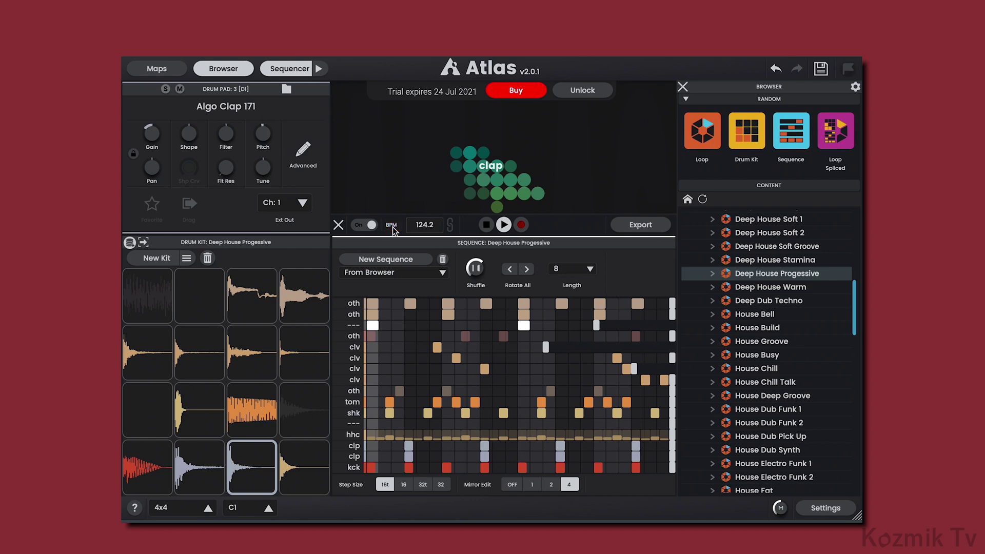
- Set up a MIDI export excluding the first other and third clave/rim channels
left_click(639, 229)
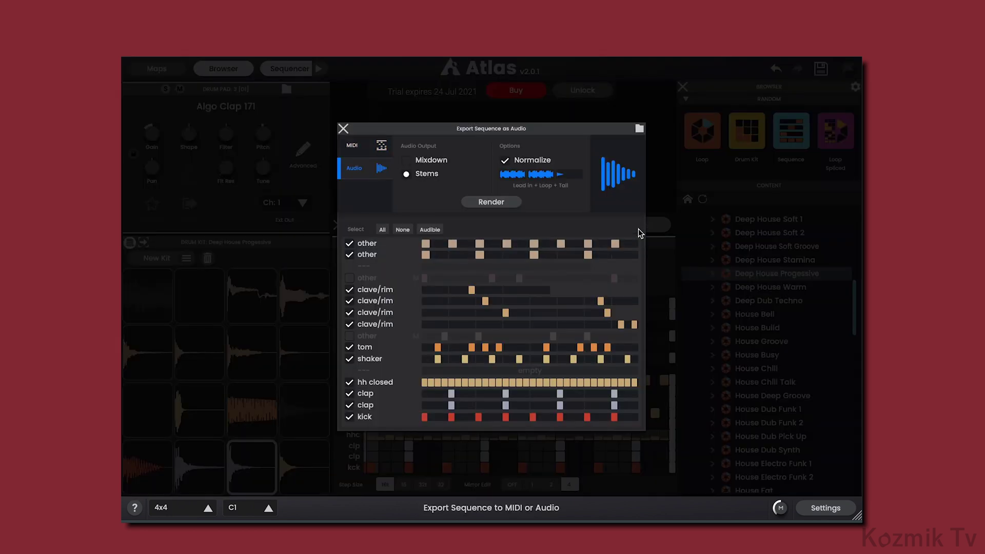
left_click(365, 149)
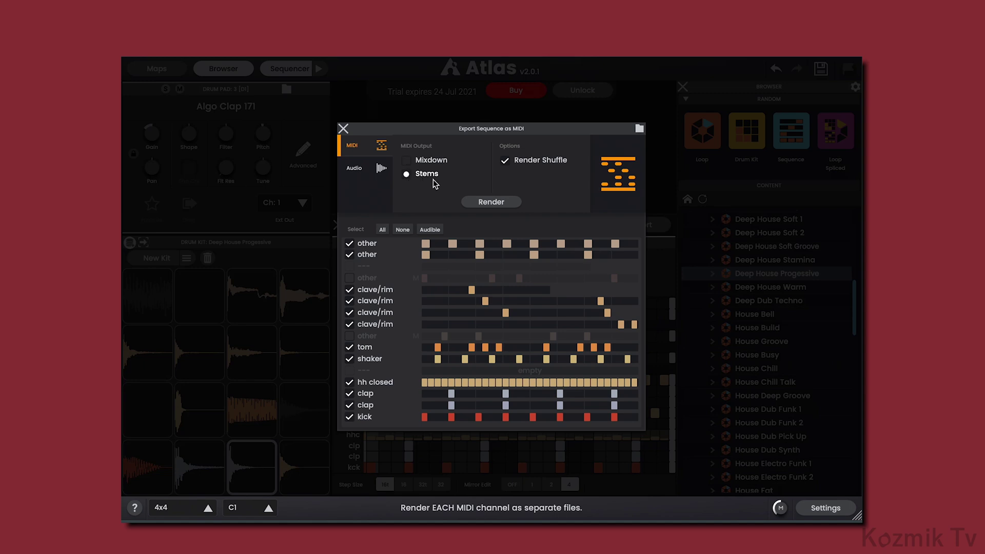
left_click(506, 163)
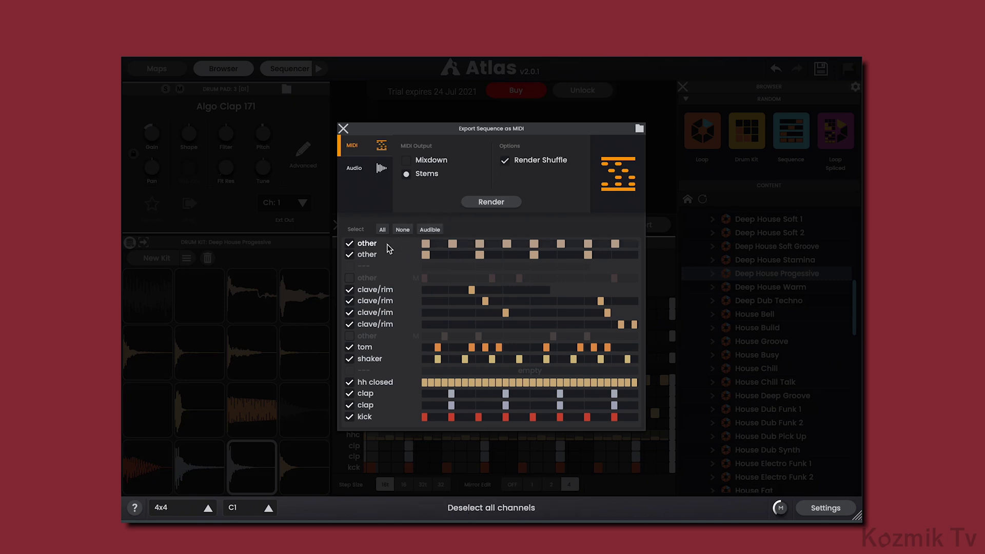
left_click(350, 243)
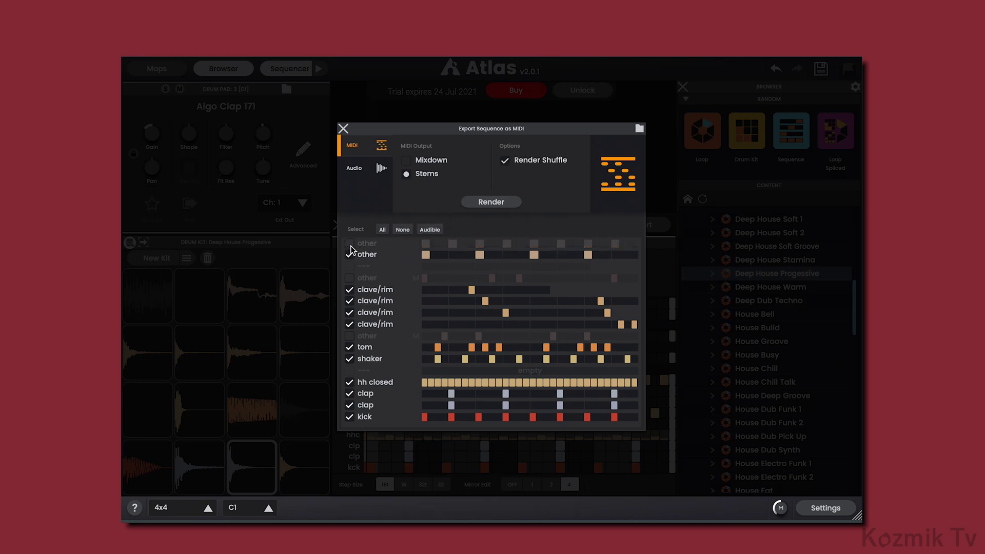
left_click(349, 290)
left_click(349, 291)
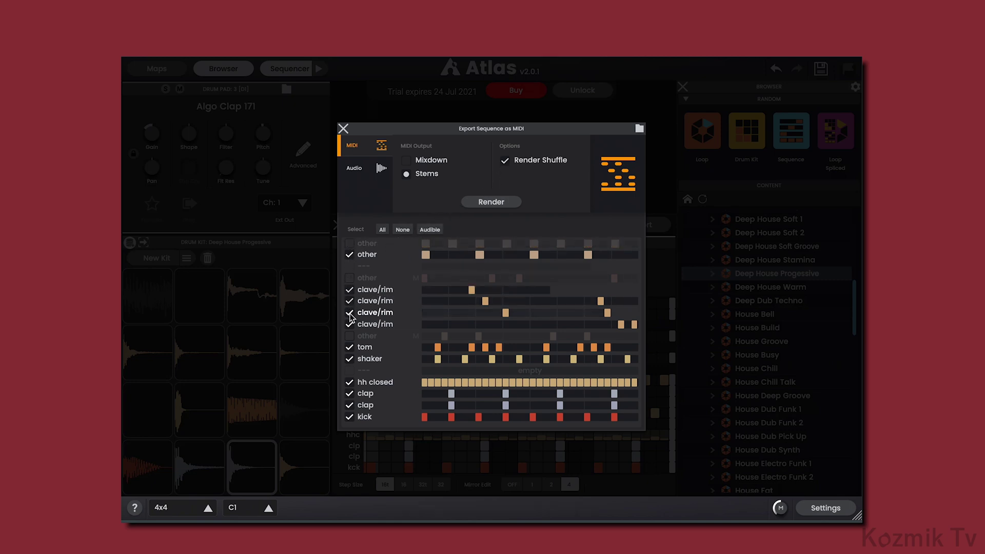
left_click(350, 314)
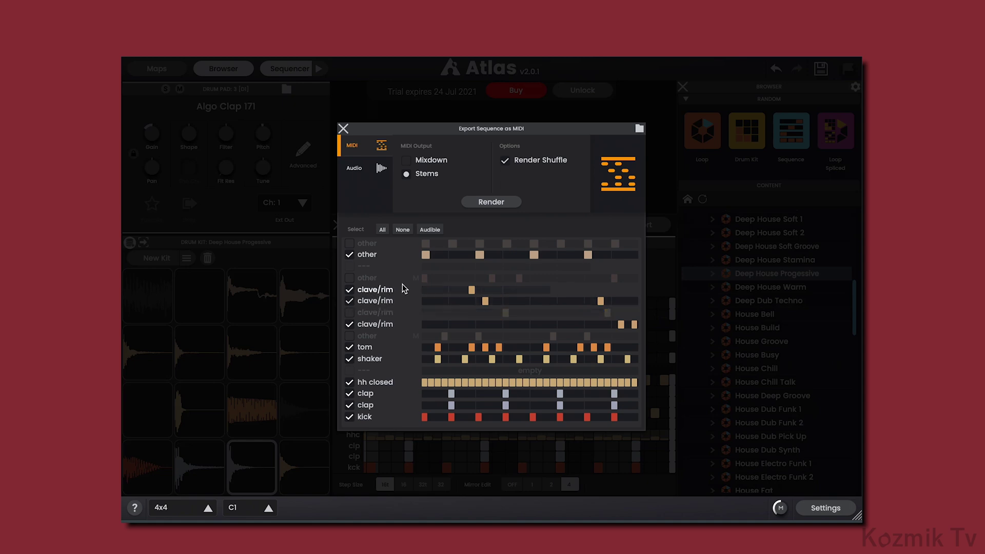
- Render the ten MIDI files, drag them out and view them in their folder
left_click(492, 203)
left_click_drag(480, 202, 558, 191)
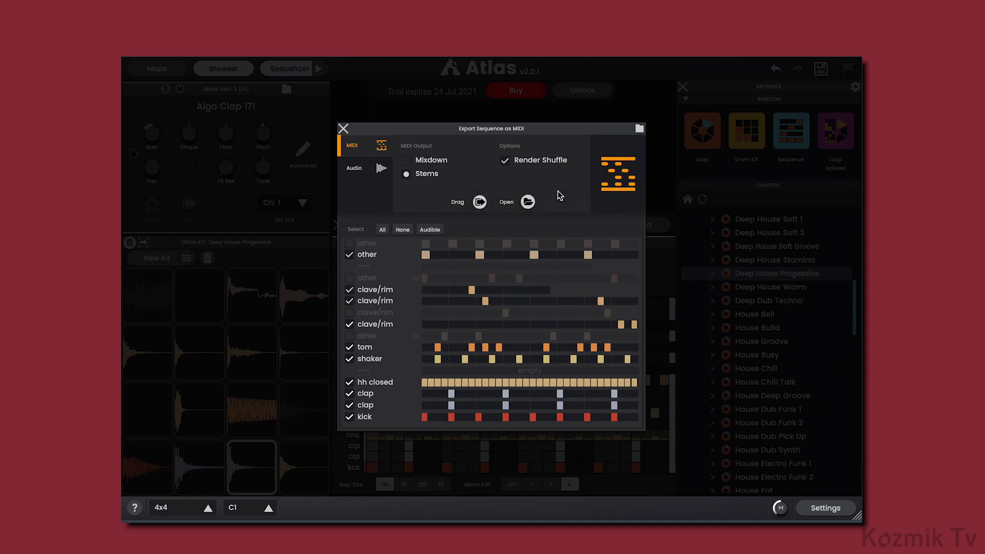
left_click(528, 202)
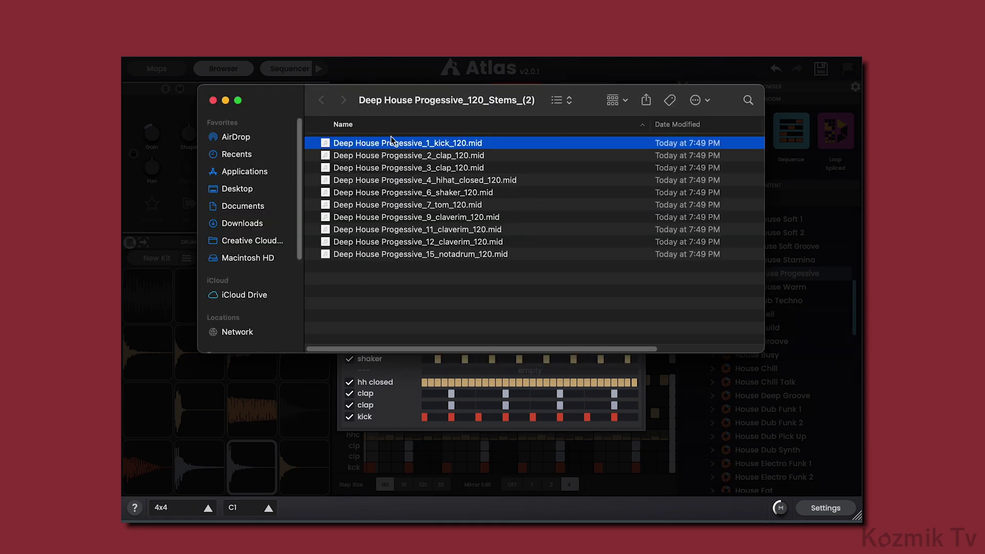
left_click(213, 100)
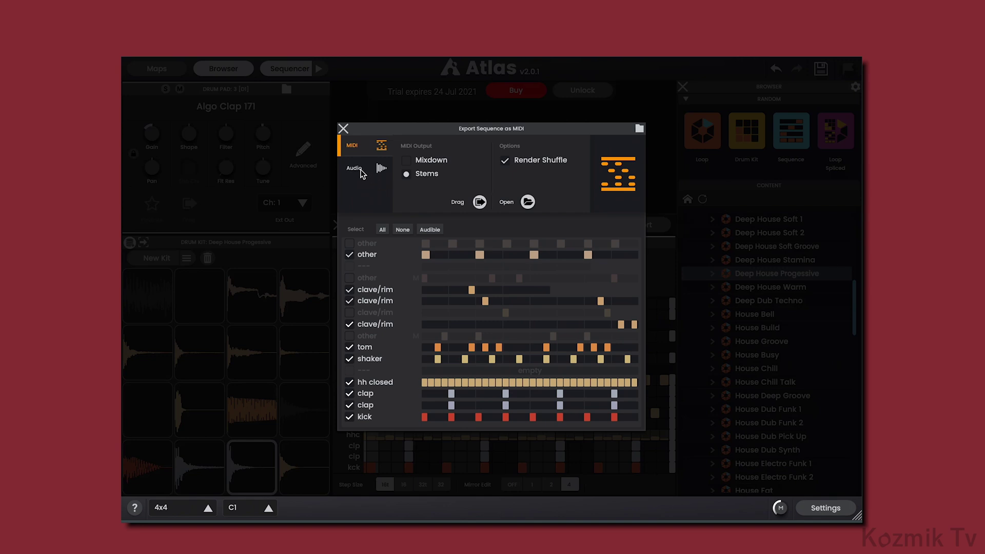
- Switch to audio export and enable the Lead In, Loop and Tail render sections
left_click(363, 174)
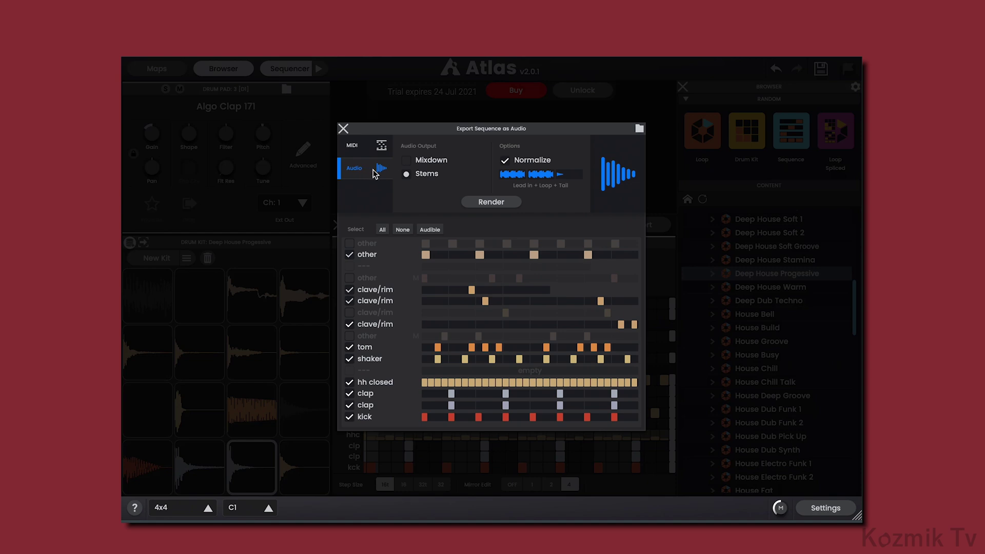
left_click(407, 161)
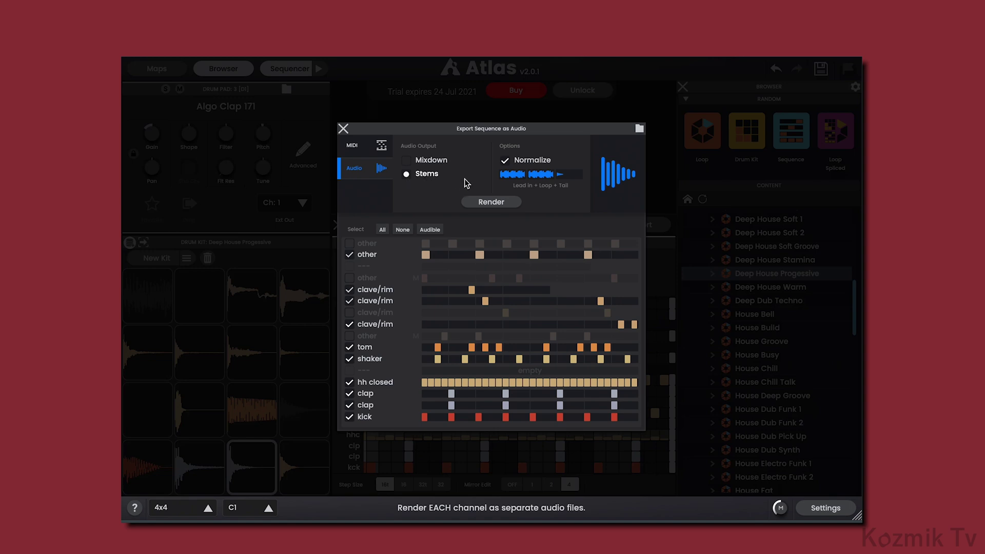
left_click(510, 174)
left_click(541, 174)
left_click(561, 175)
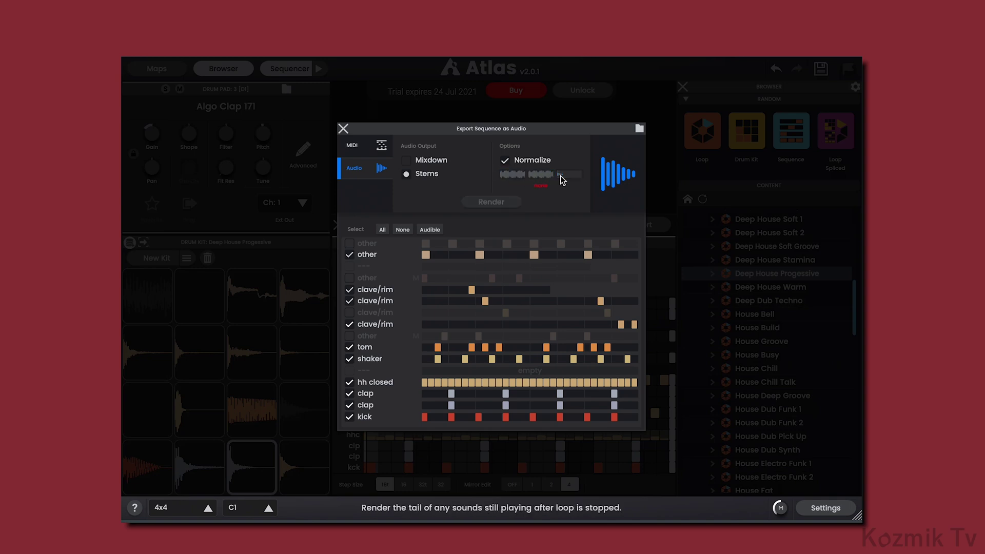
left_click(512, 176)
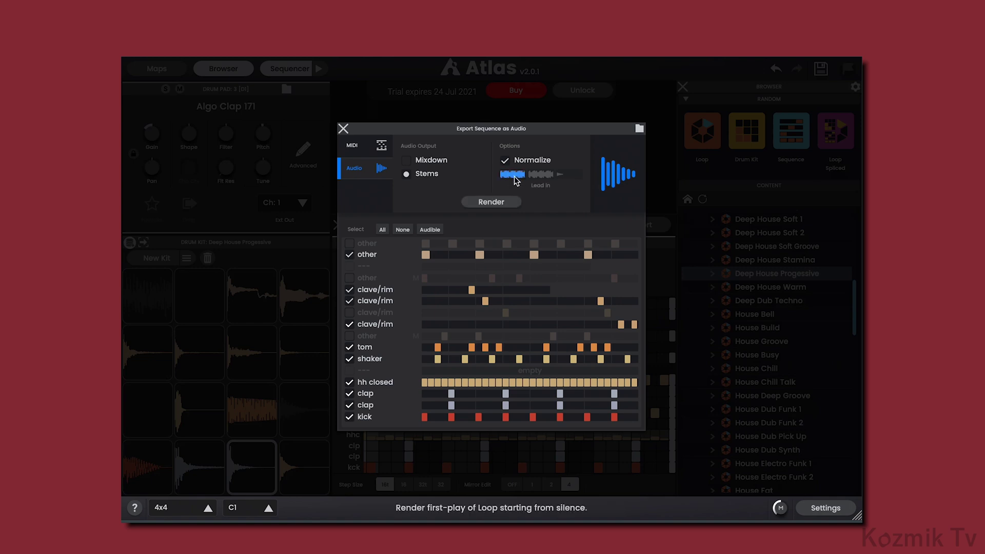
left_click(514, 178)
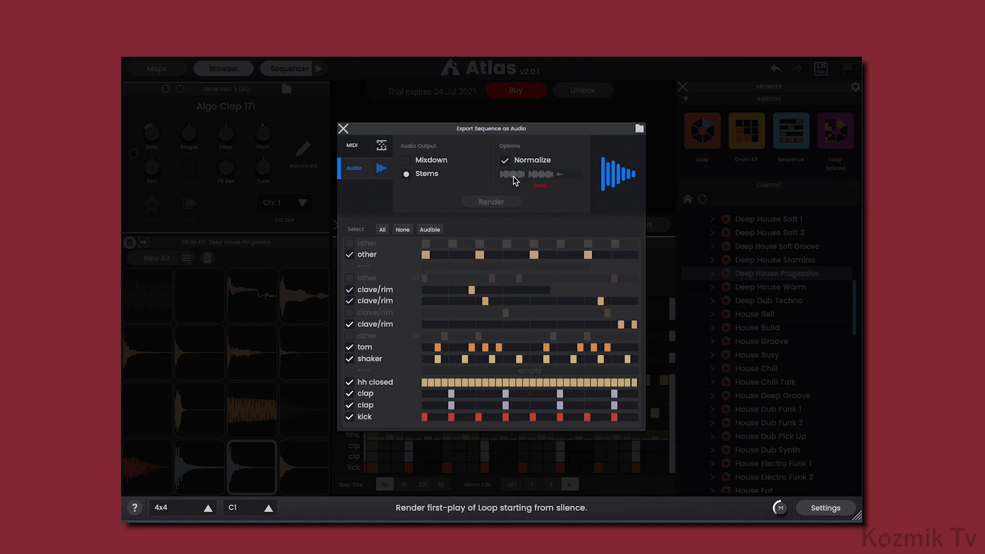
left_click(543, 176)
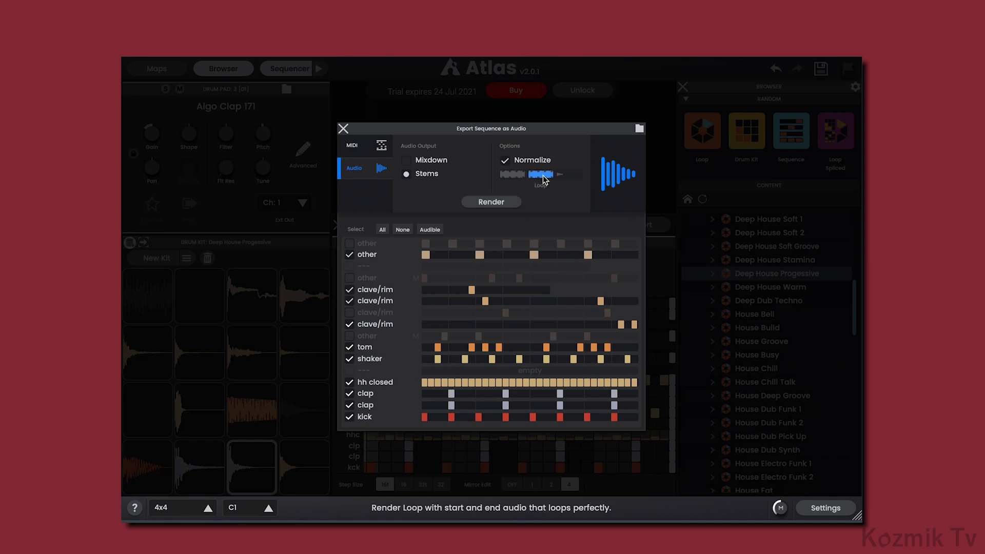
left_click(542, 176)
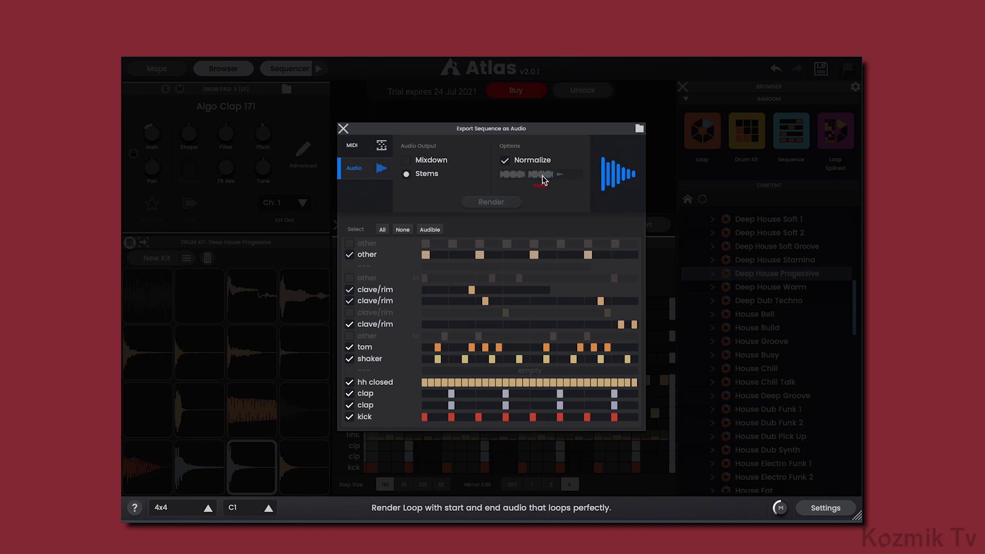
left_click(568, 176)
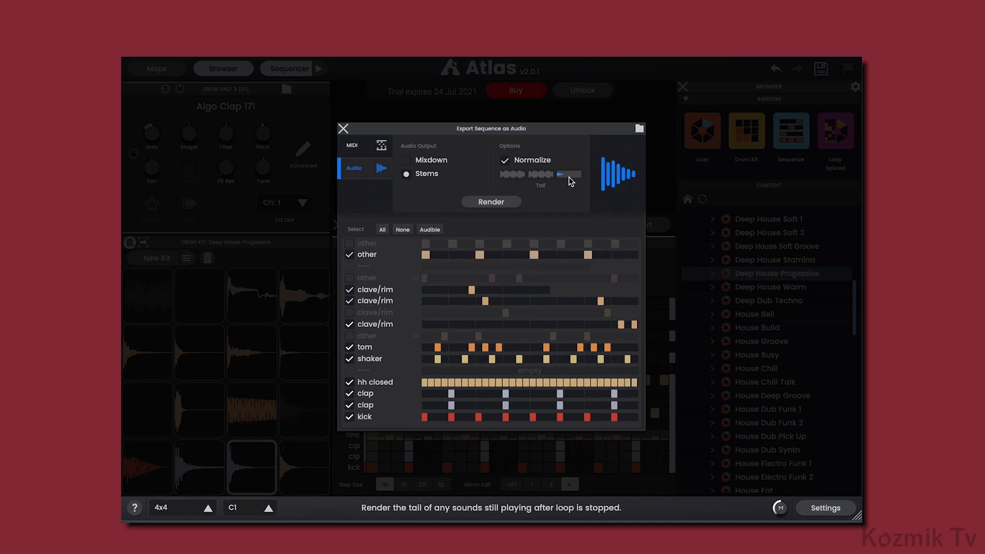
left_click(513, 175)
left_click(539, 176)
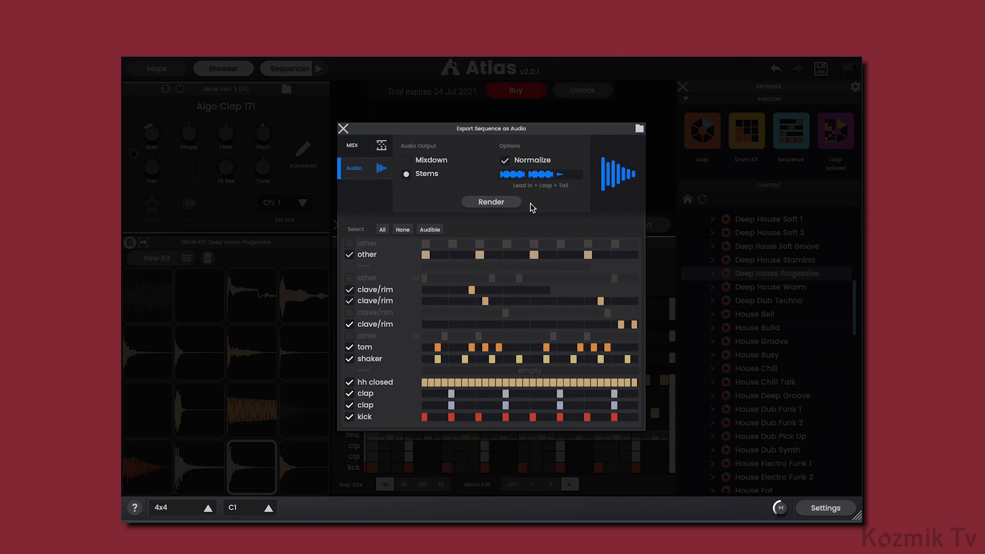
- Re-include the first and third other channels and exclude the second clave/rim channel
left_click(349, 244)
left_click(349, 279)
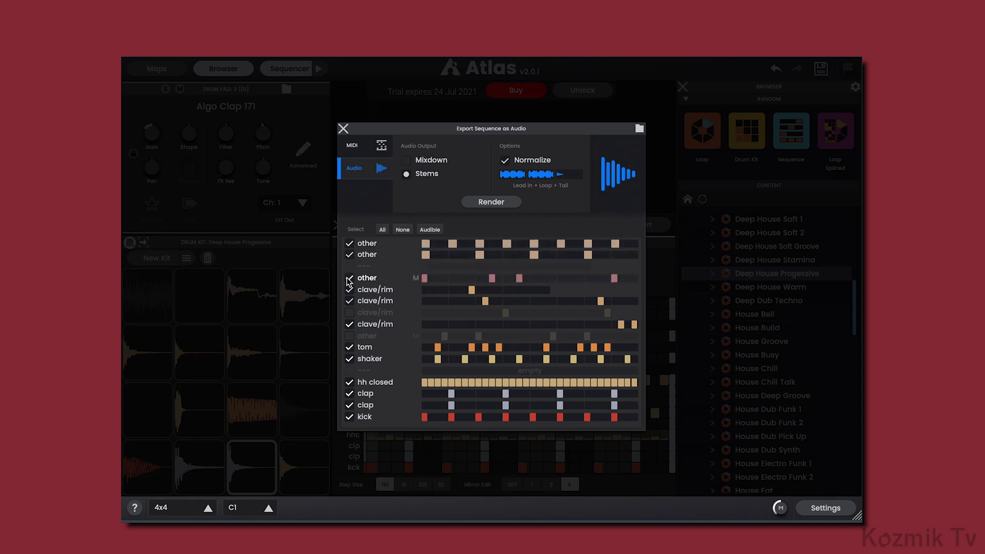
left_click(349, 301)
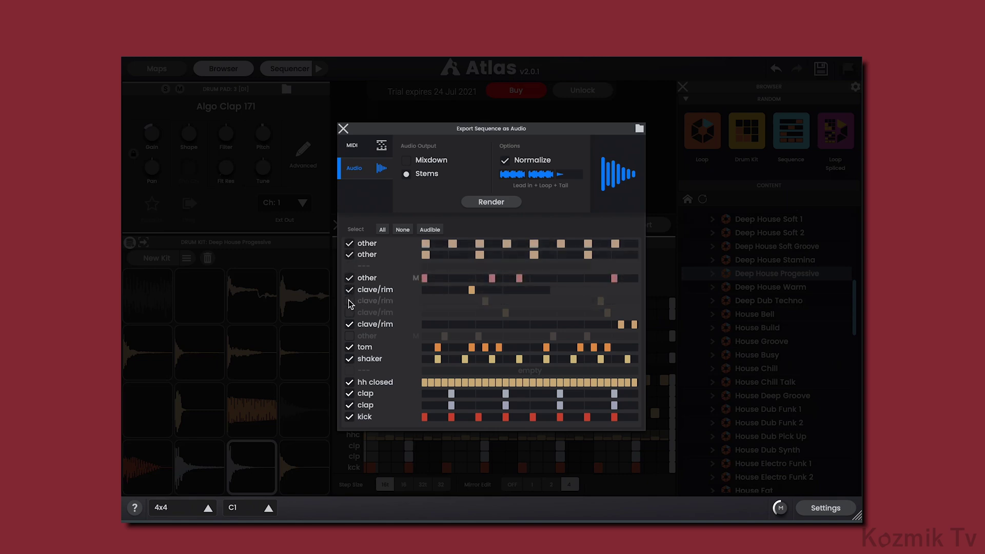
- Render the 12 audio stems, drag them out and show them in their folder
left_click(487, 203)
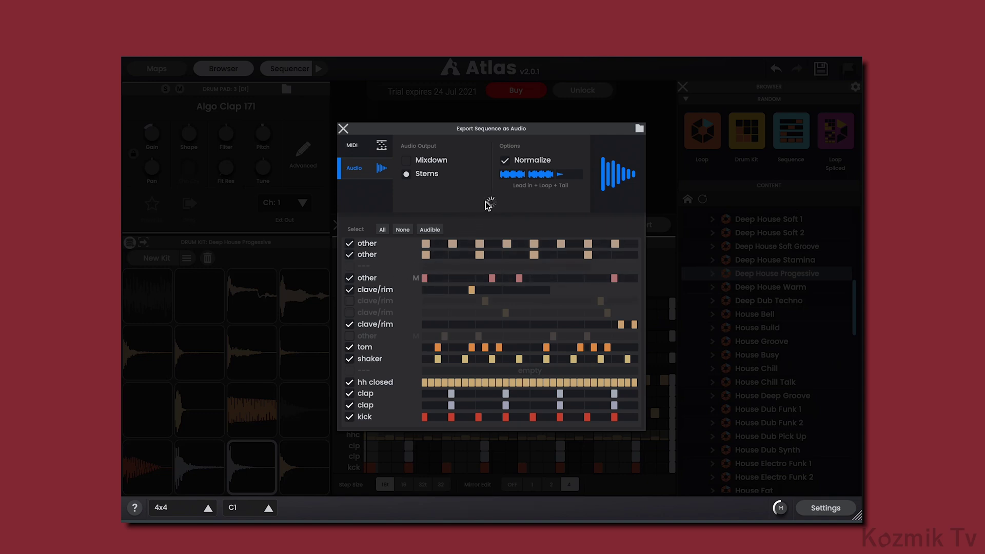
left_click_drag(482, 203, 525, 203)
left_click(529, 203)
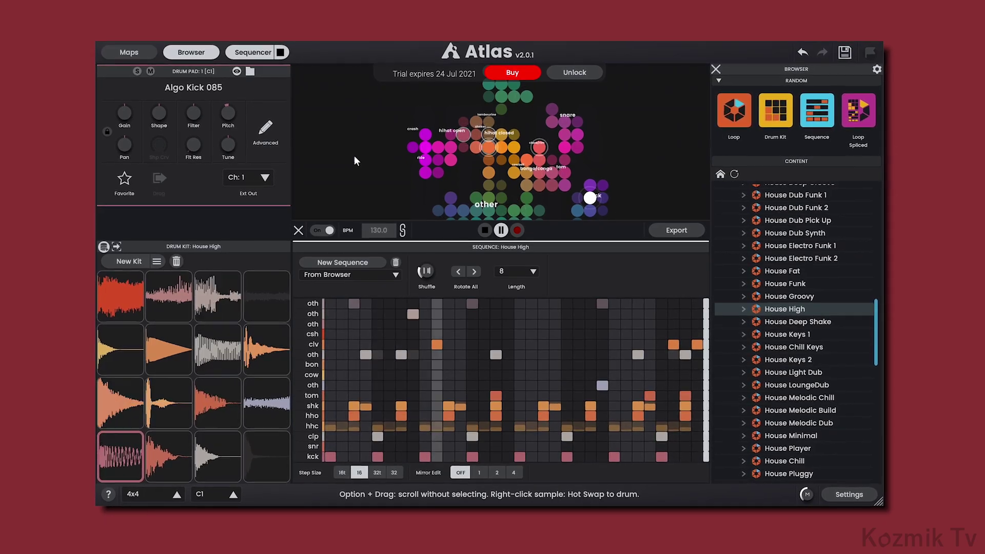
- Add three quieter hho hits and load the Algo Snare 029 and Algo Rim 027 samples
mouse_move(371, 416)
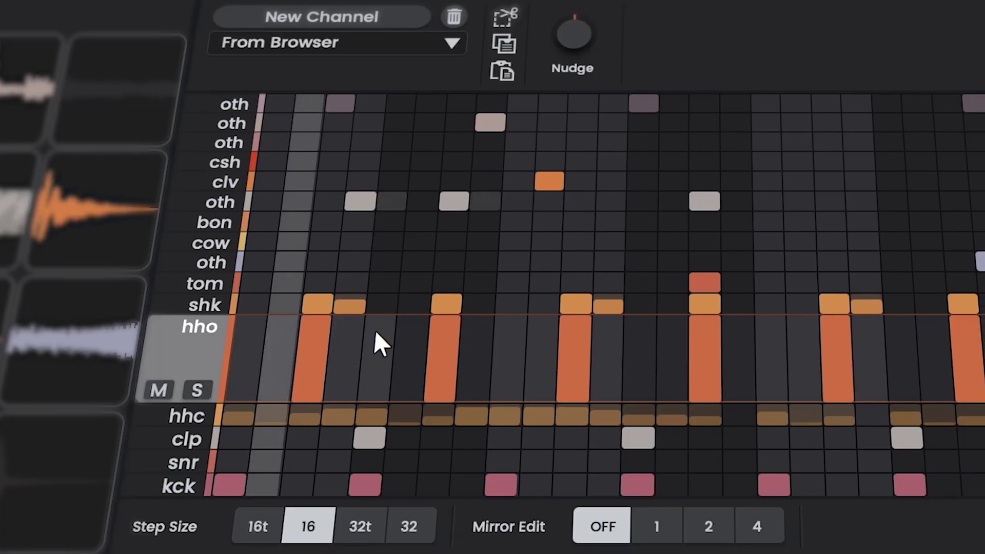
left_click(375, 333)
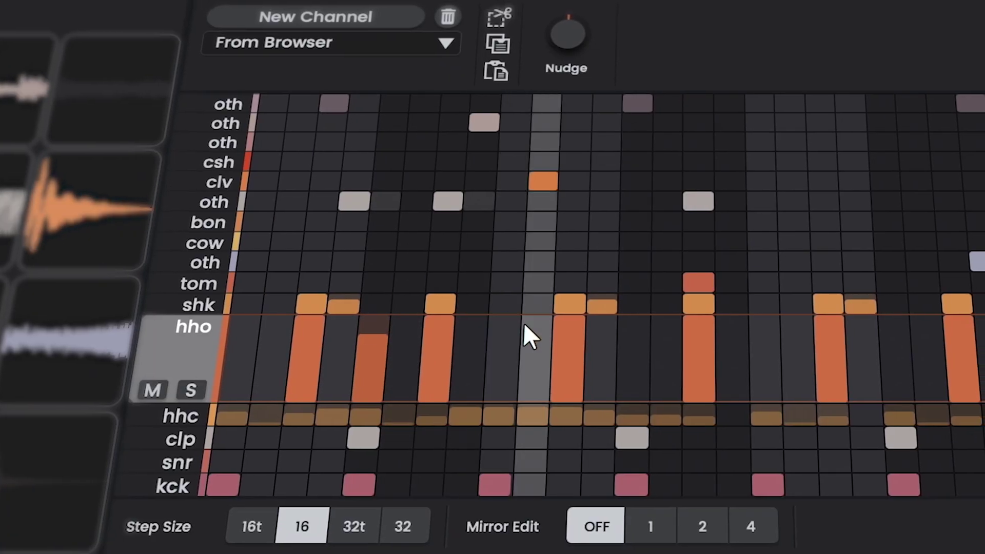
left_click(529, 325)
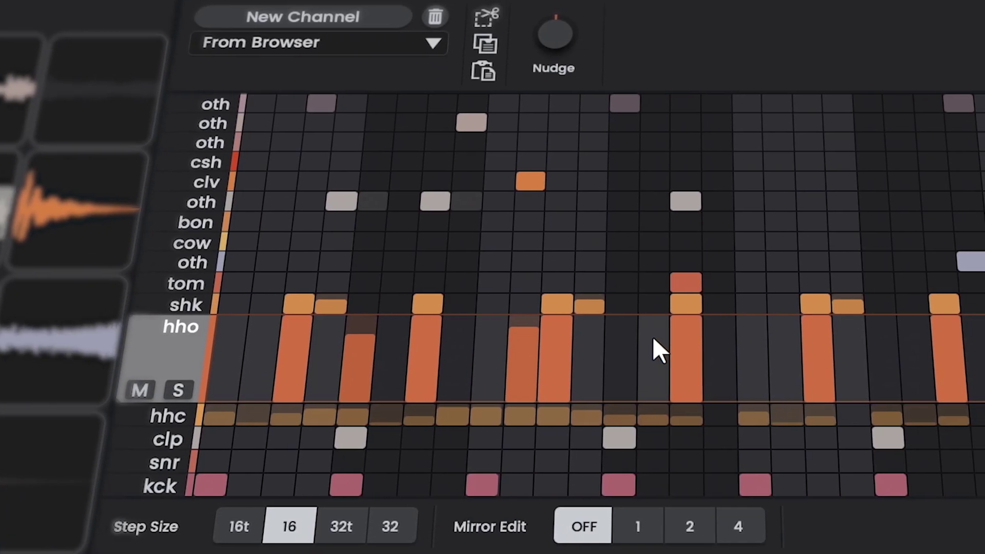
left_click(650, 342)
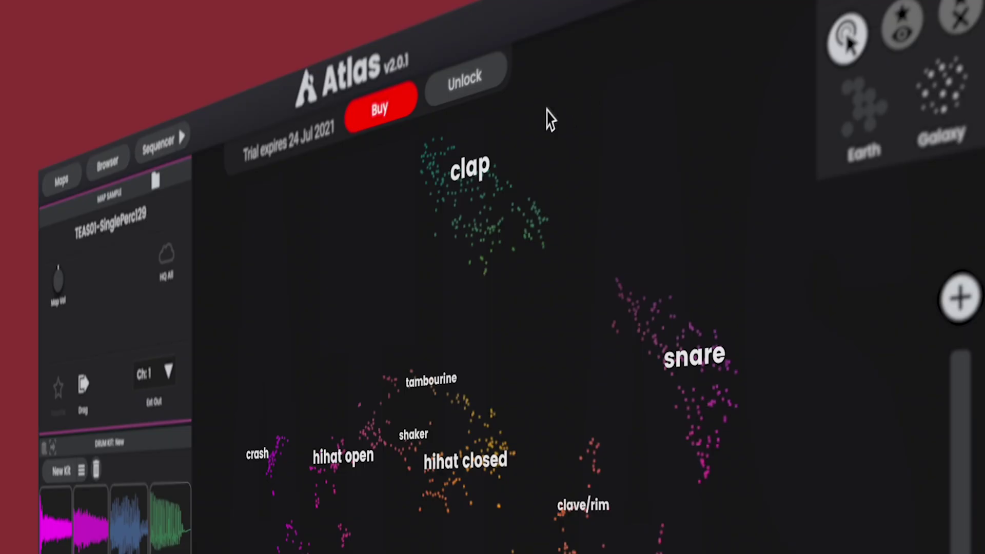
left_click_drag(464, 163, 697, 374)
left_click(589, 459)
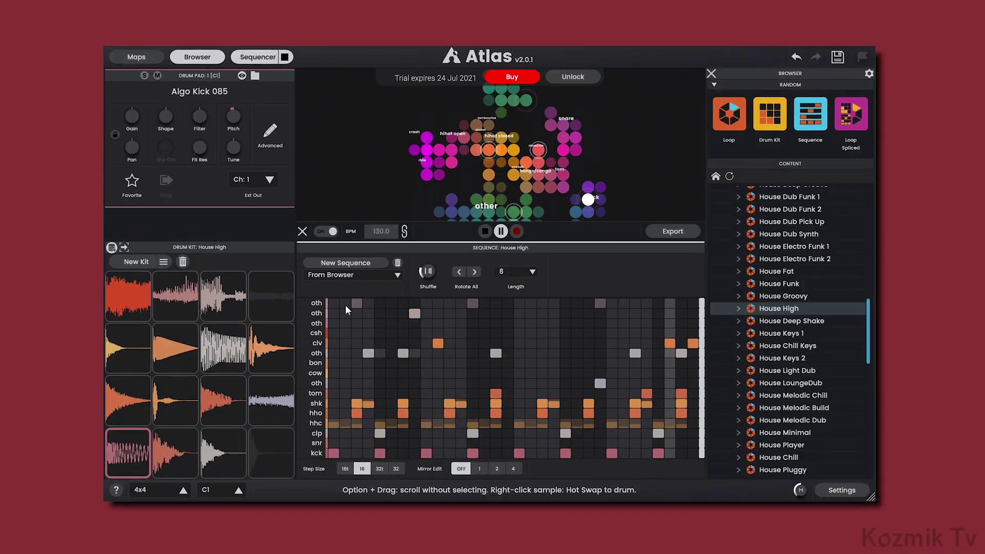
- Program cowbell hits on steps 1, 4, 7 and 10
left_click(331, 373)
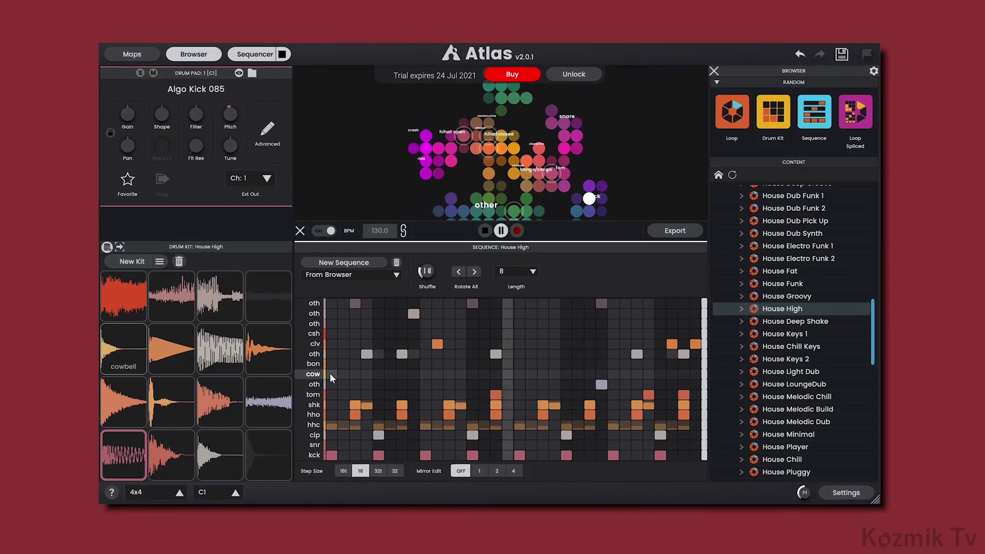
left_click(366, 375)
left_click(402, 374)
left_click(434, 375)
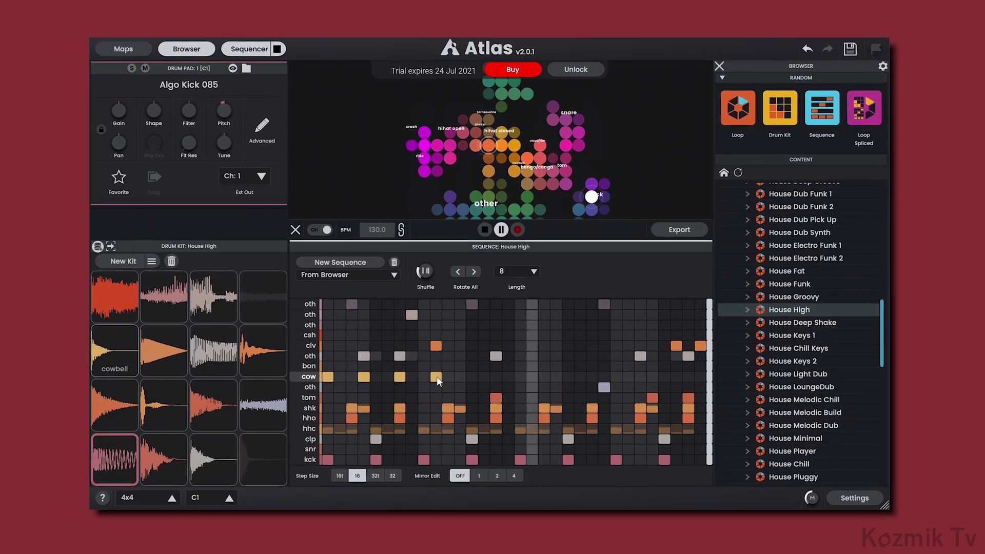